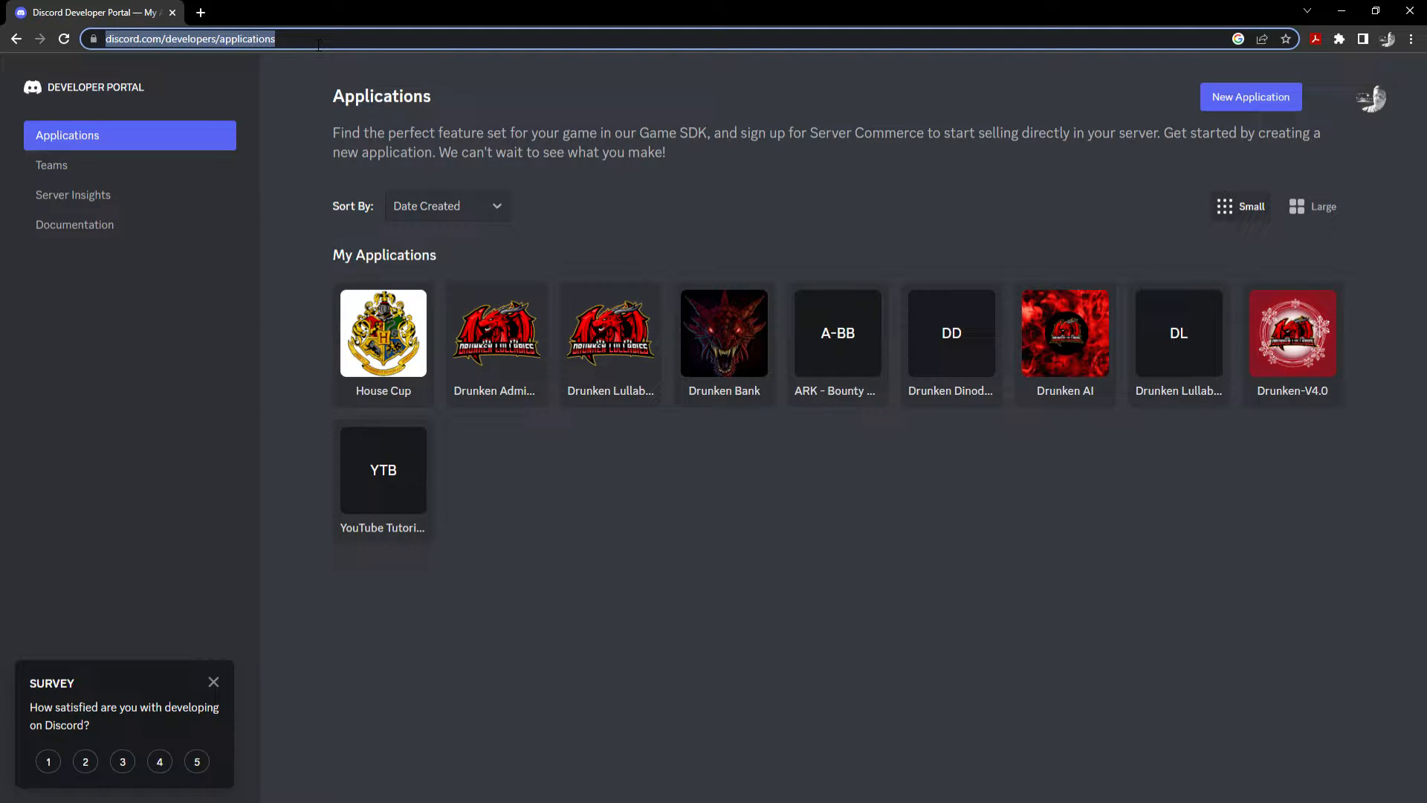
Begin a new application from the My Applications list.
double_click(308, 39)
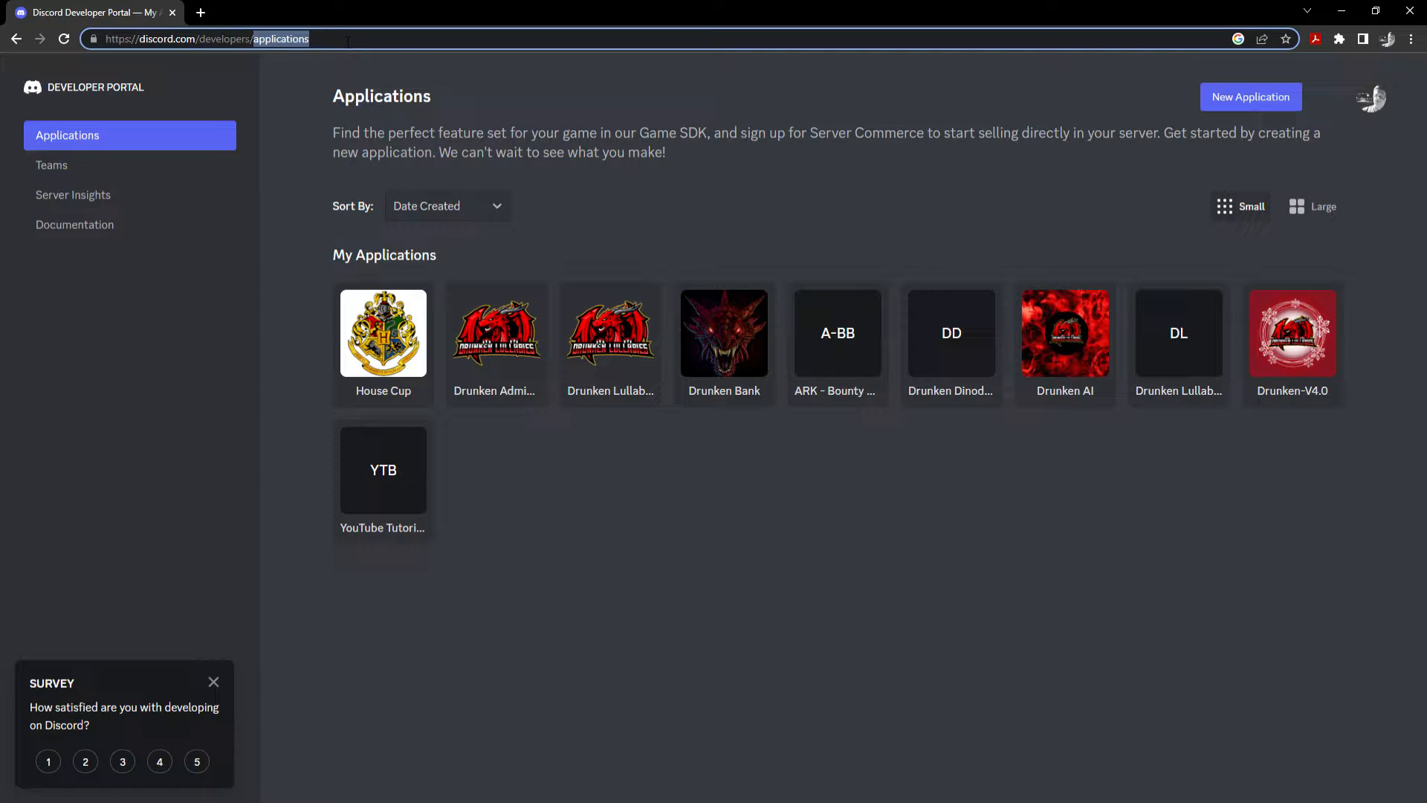
left_click(1214, 106)
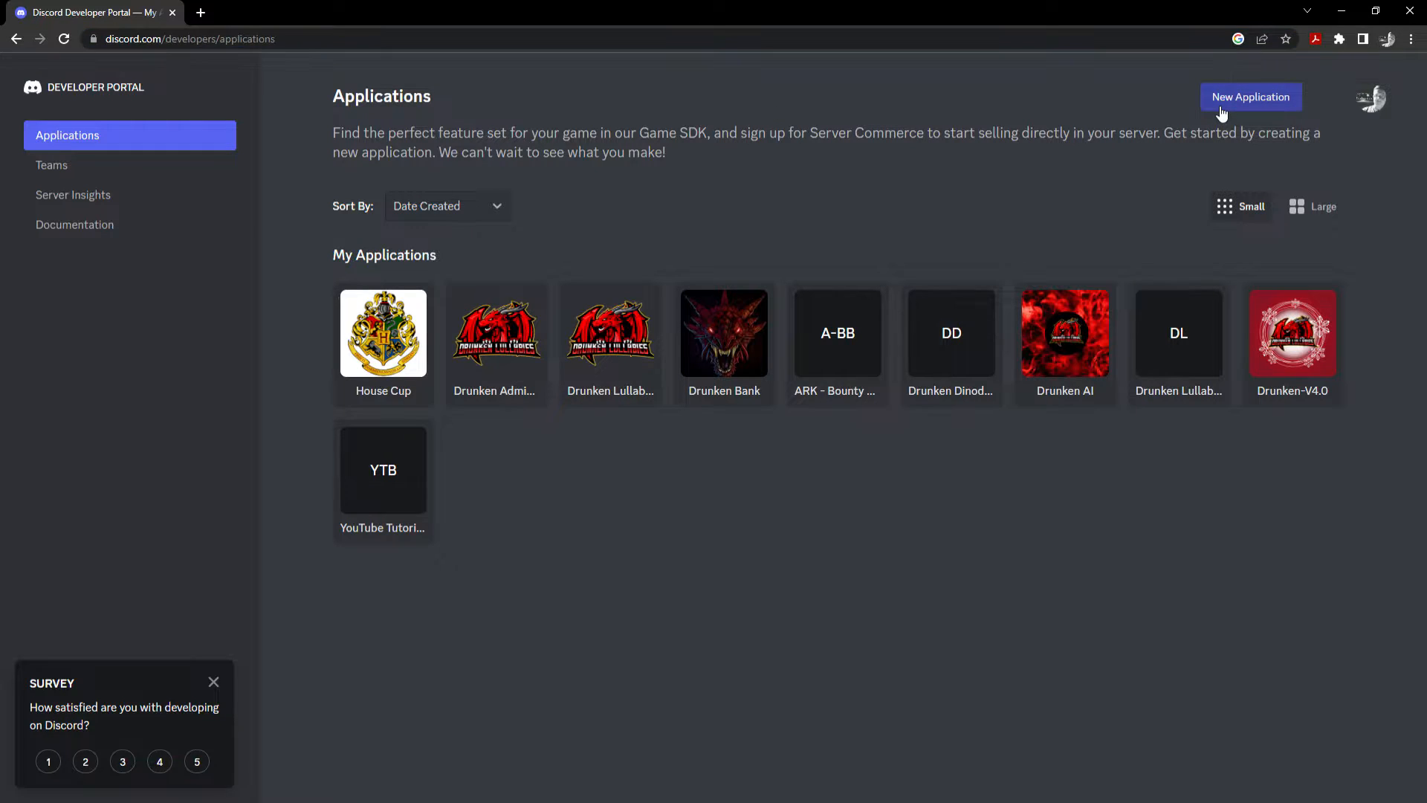
Create an application named 'YouTube Tutorial Bot', accepting the developer terms and policy.
left_click(675, 409)
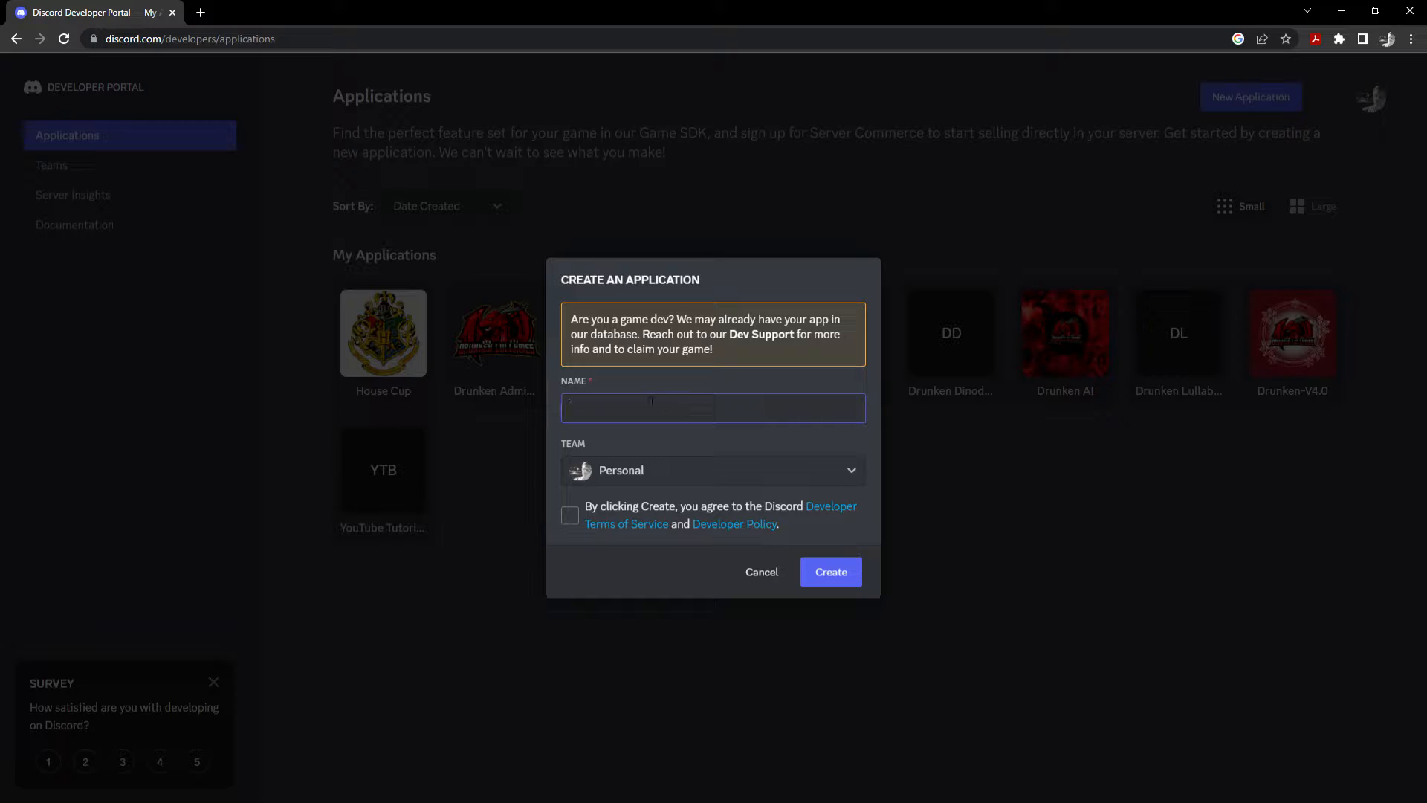
type("YouT")
left_click(685, 449)
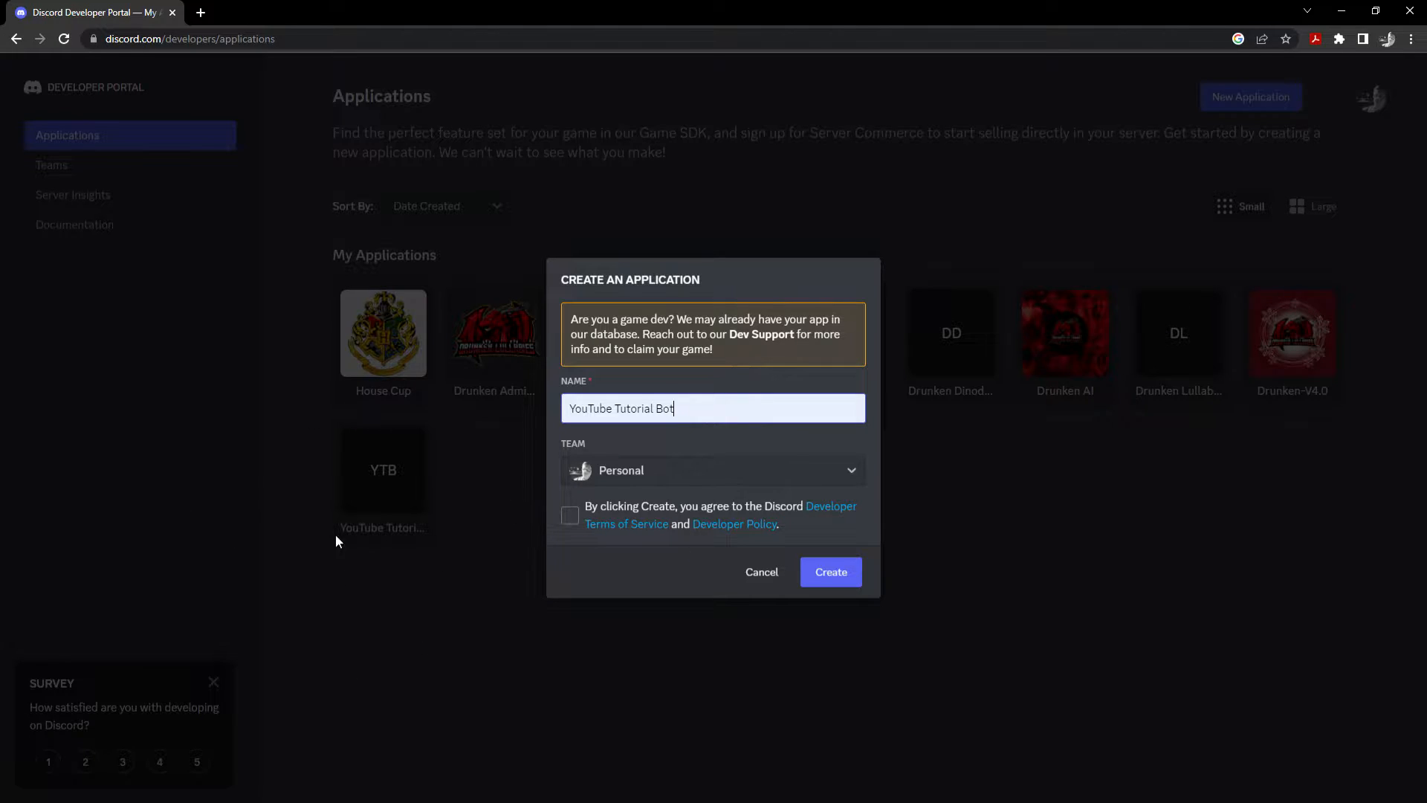
left_click(570, 516)
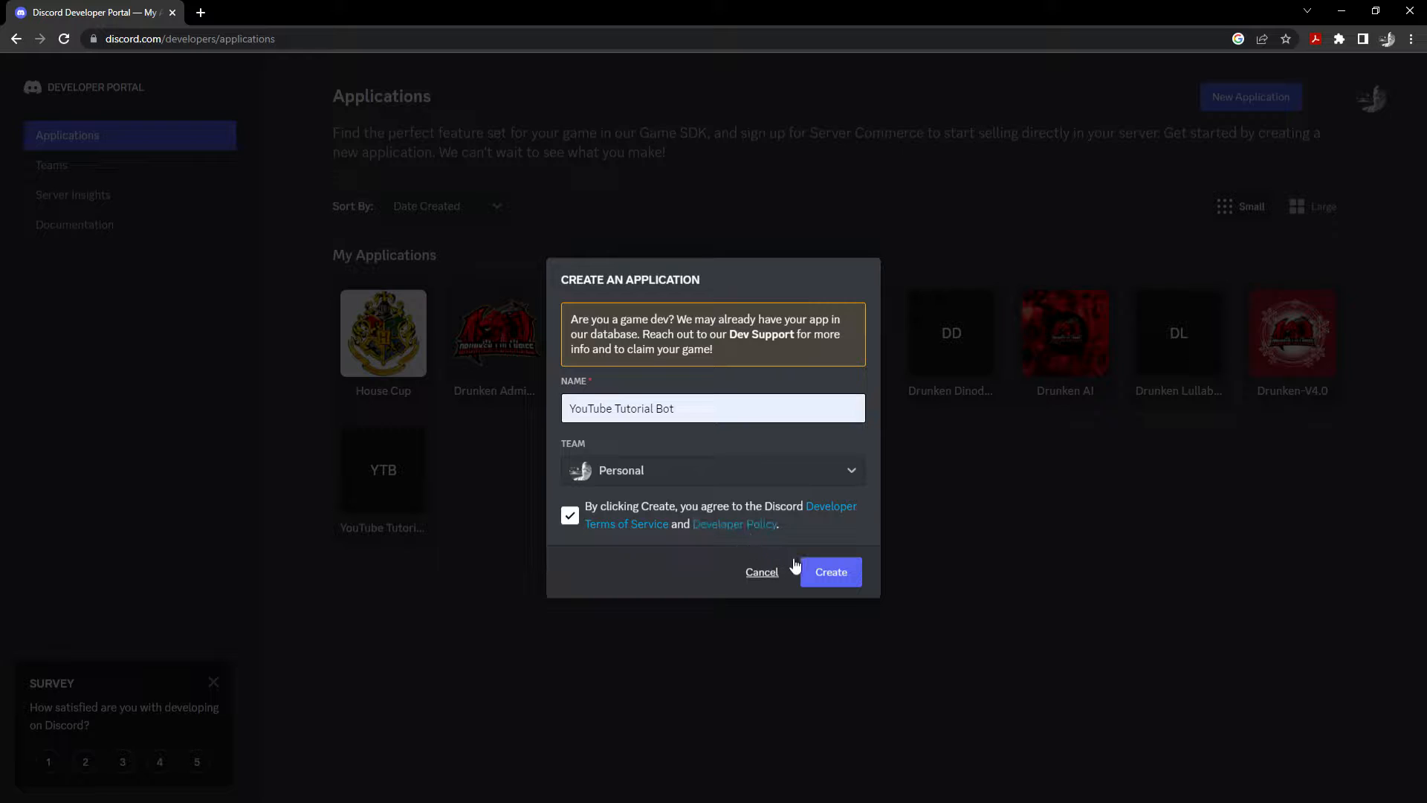
left_click(847, 569)
left_click(847, 570)
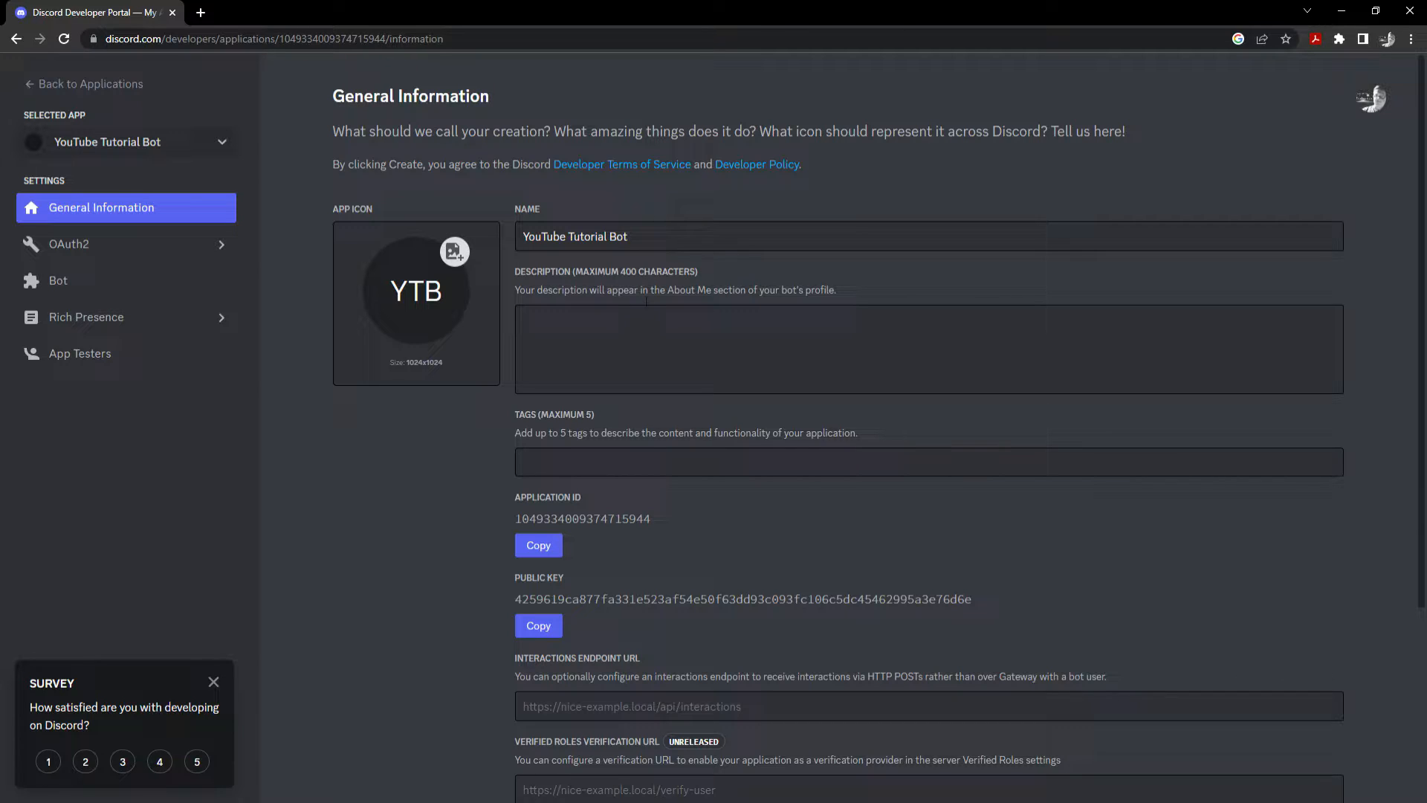
Enter 'YouTube tutorial bot.' as the app description.
left_click(631, 329)
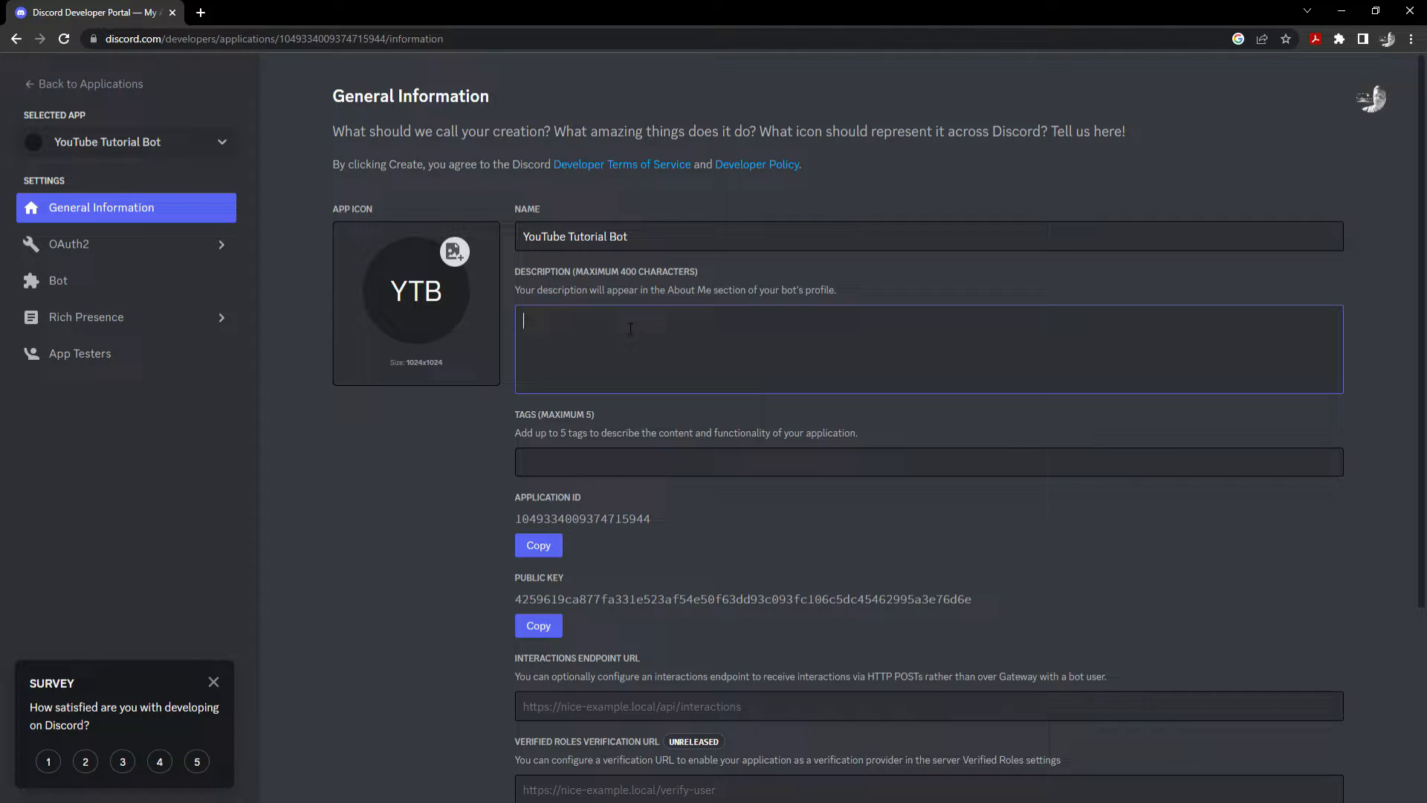
type("Yout")
key("BackSpace")
type("T")
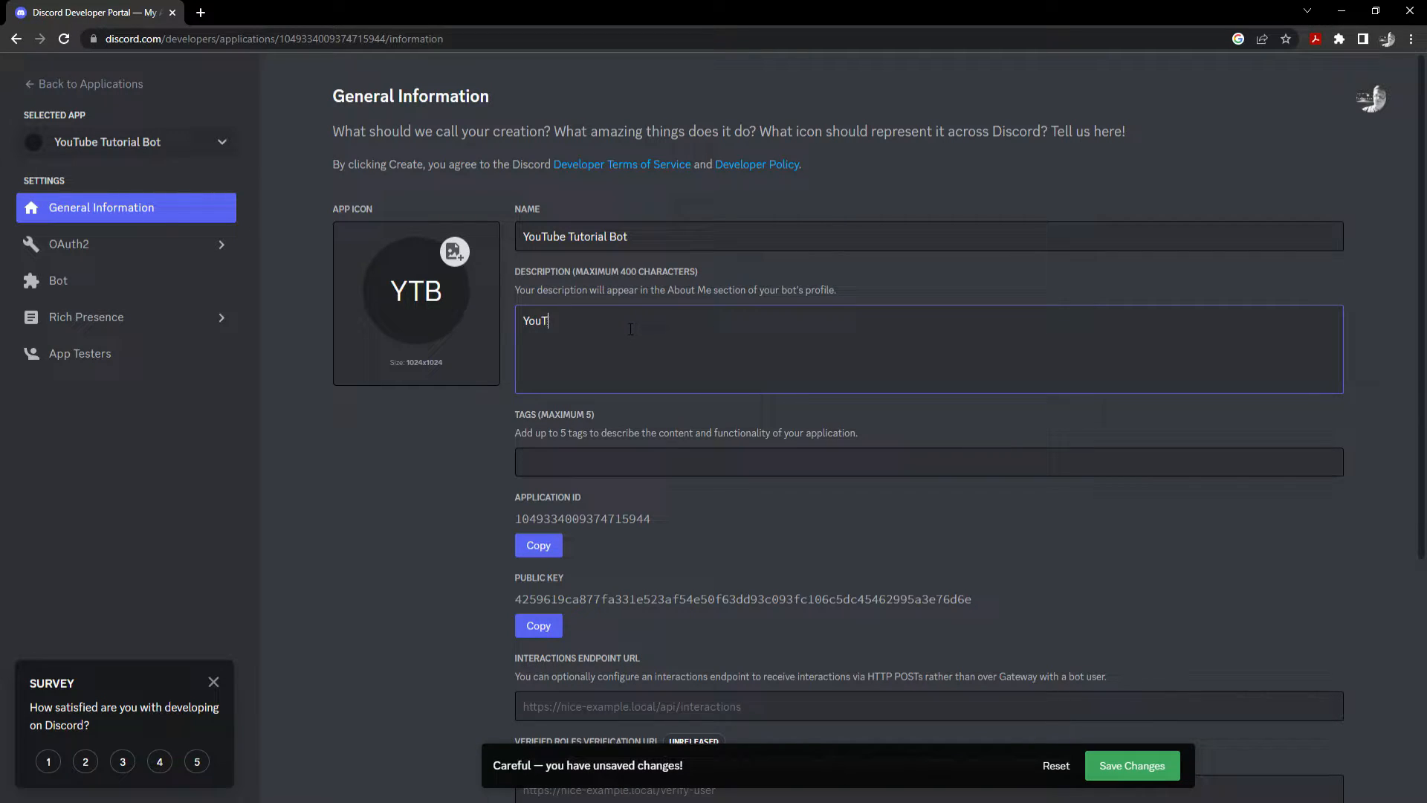
type("ube tutorial b")
type("ot/")
Save the new description on the General Information page.
scroll(629, 329, "down", 5)
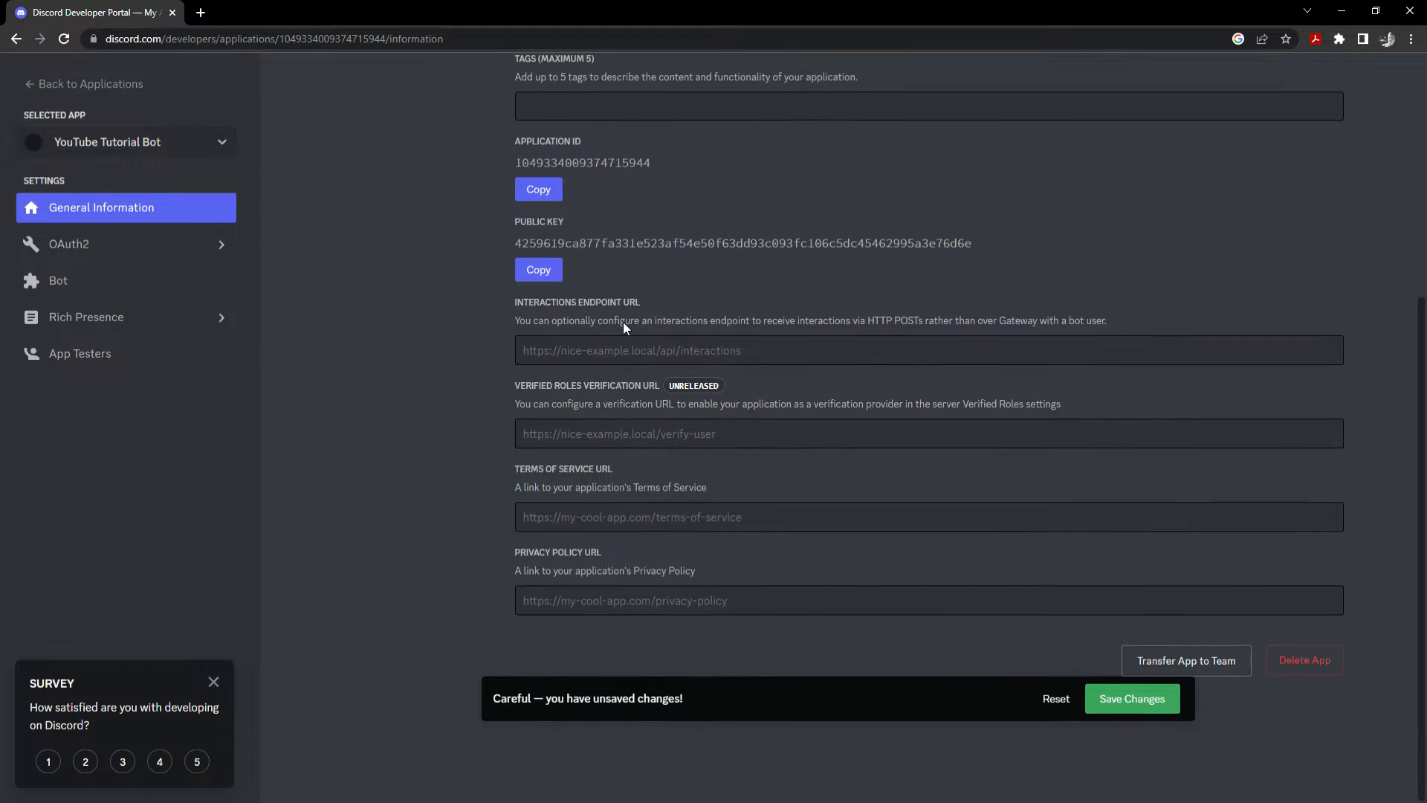
left_click_drag(709, 216, 867, 560)
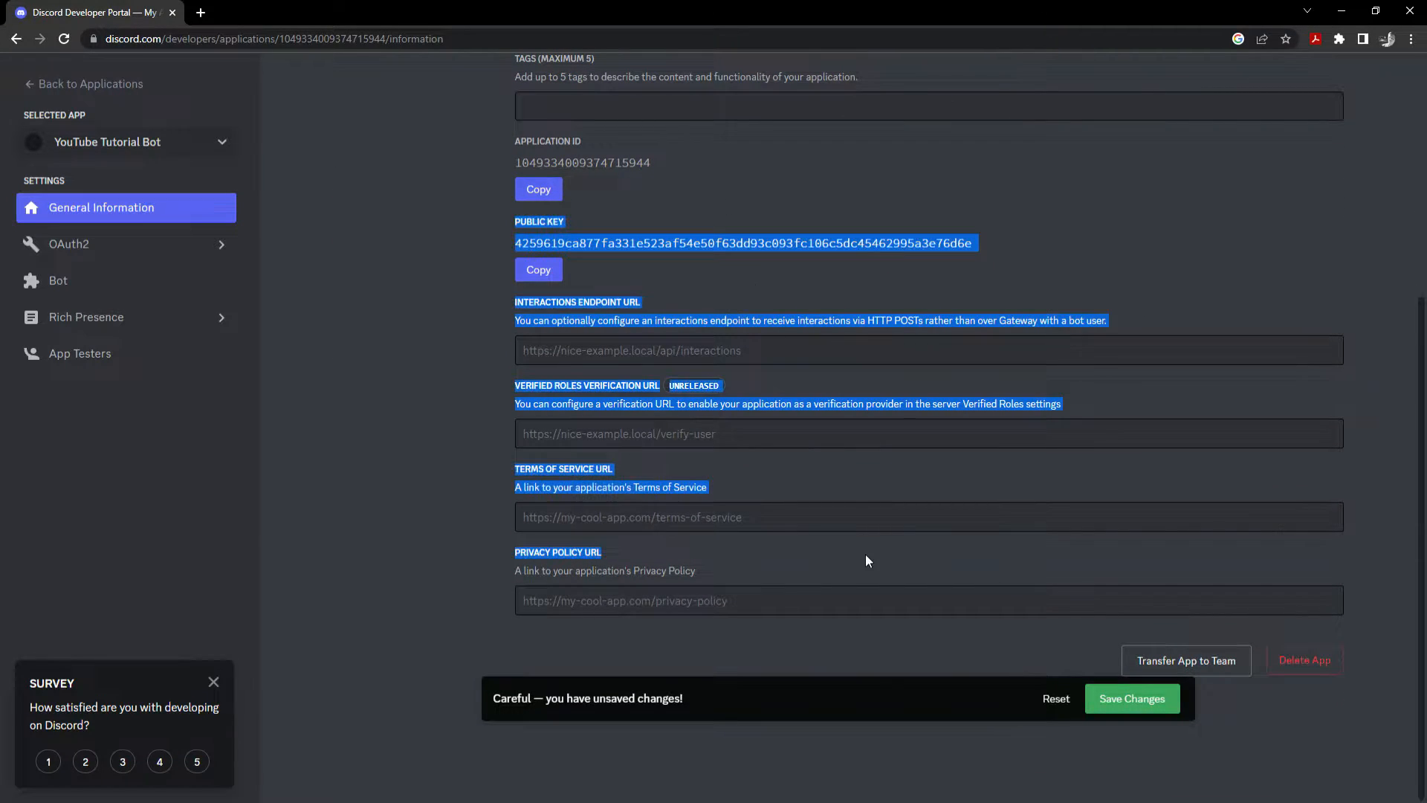
left_click(921, 620)
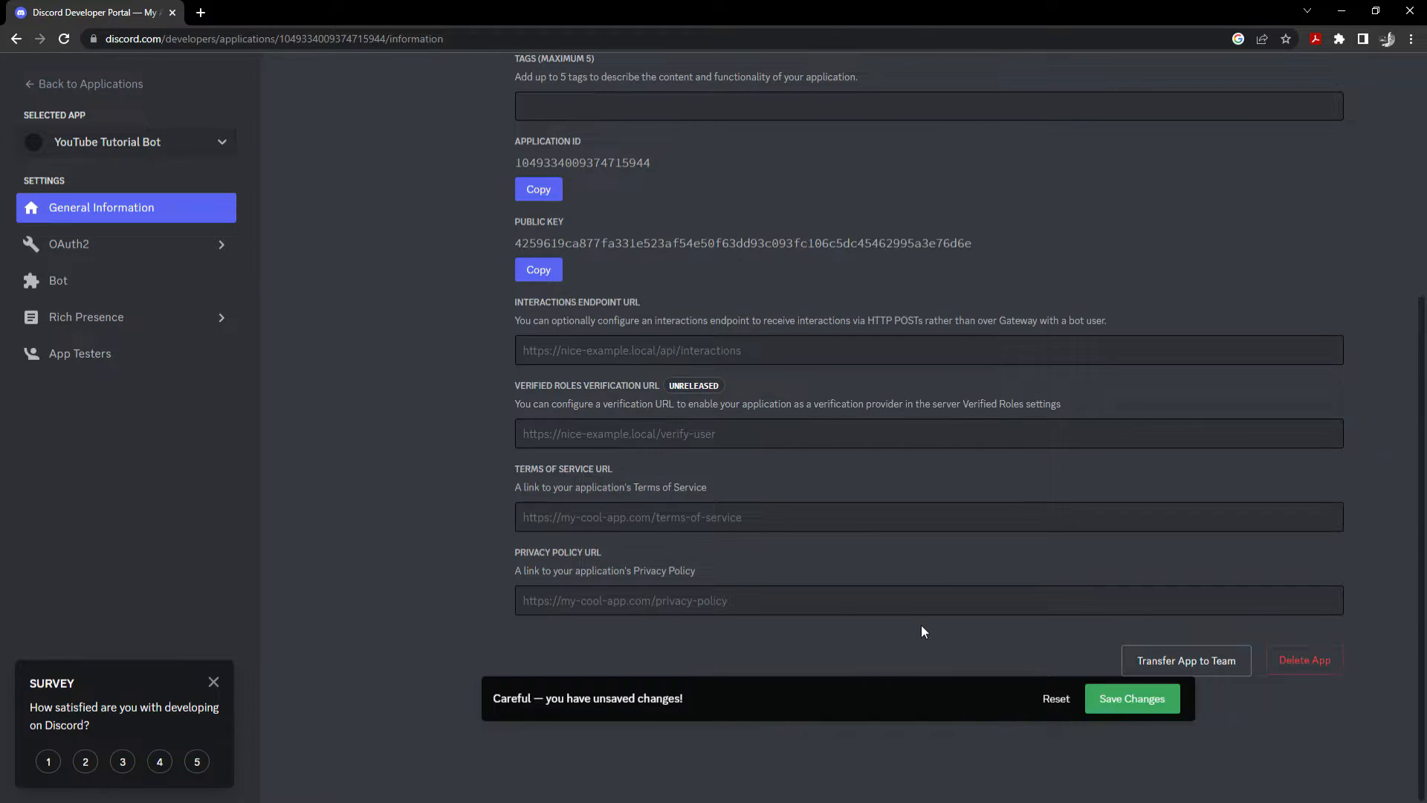
left_click_drag(808, 243, 513, 243)
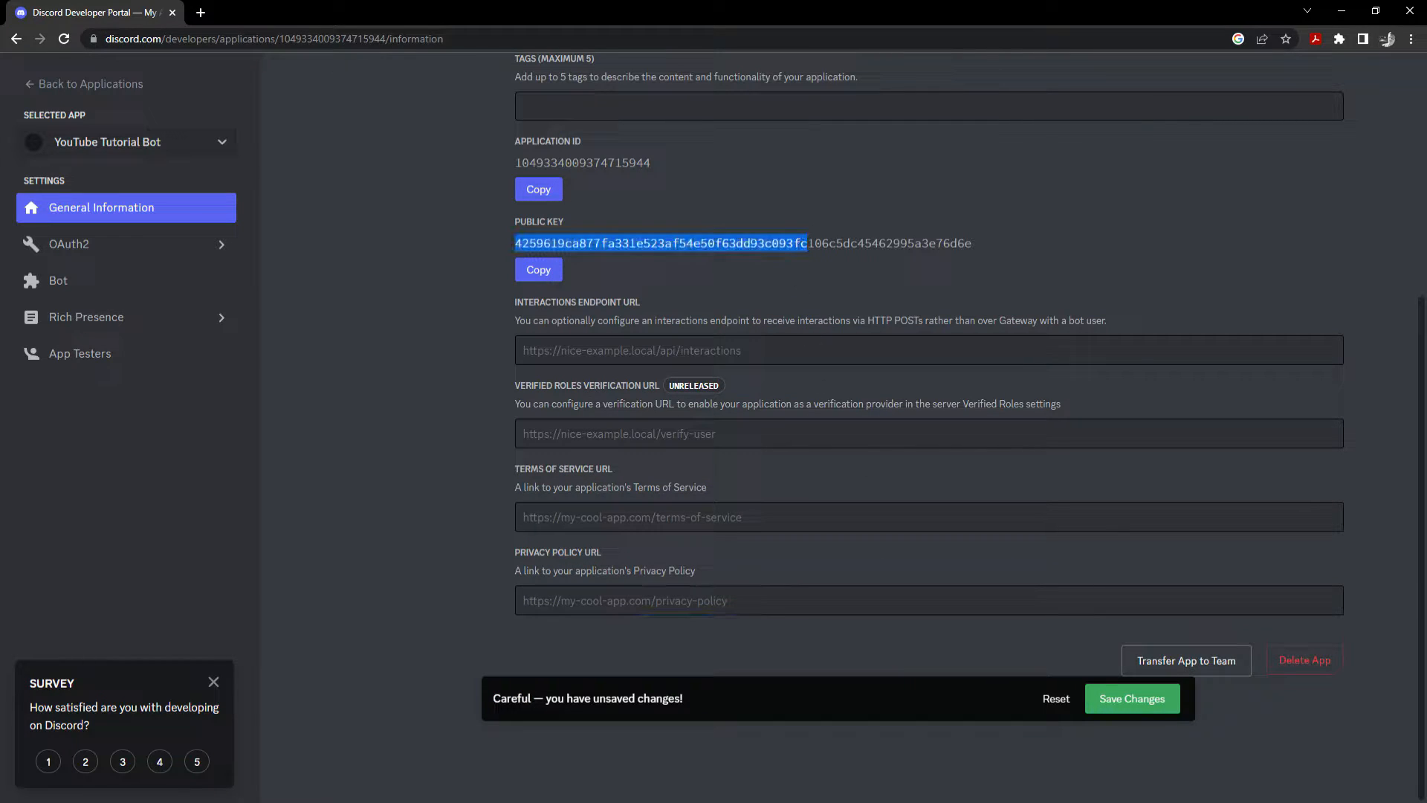
left_click(1126, 702)
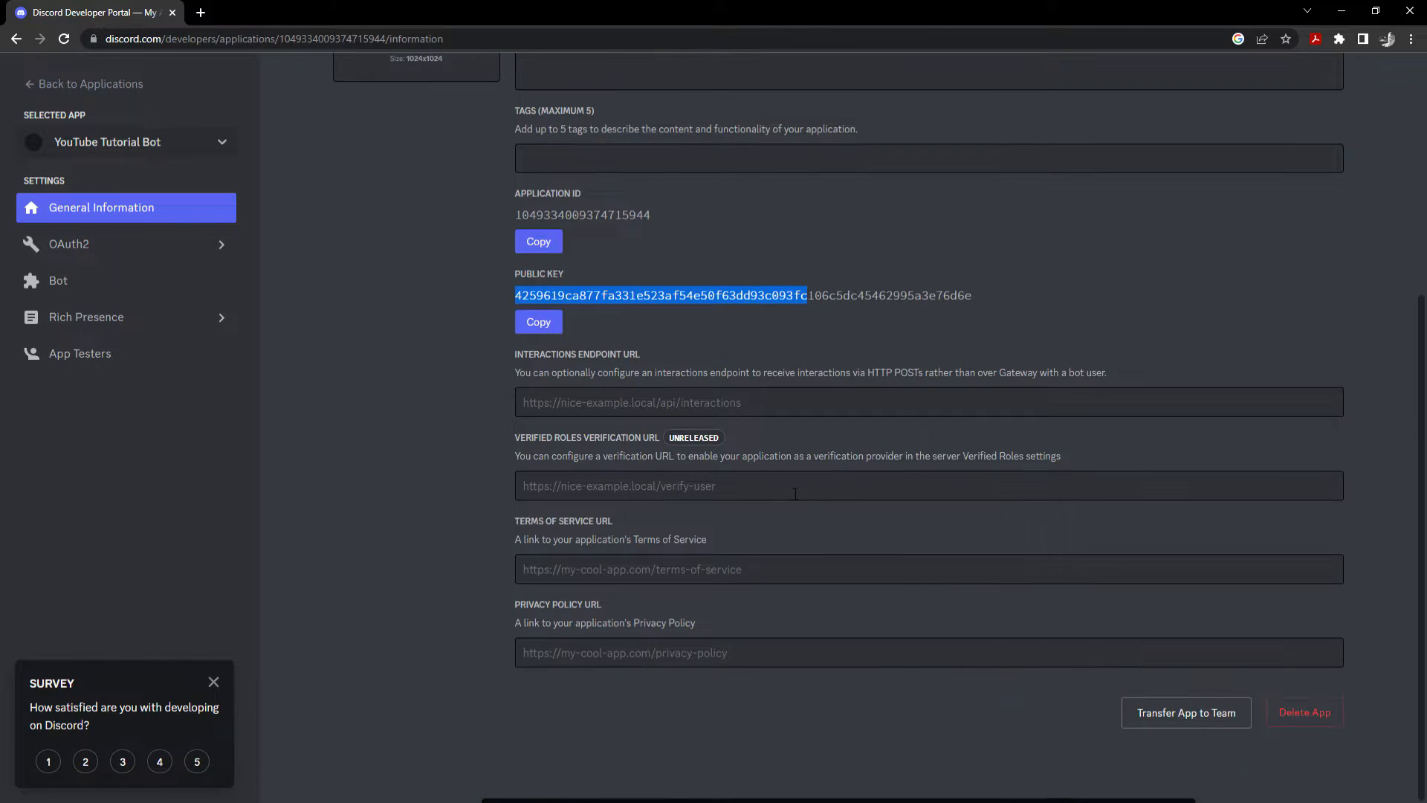
scroll(452, 377, "up", 2)
scroll(452, 378, "up", 4)
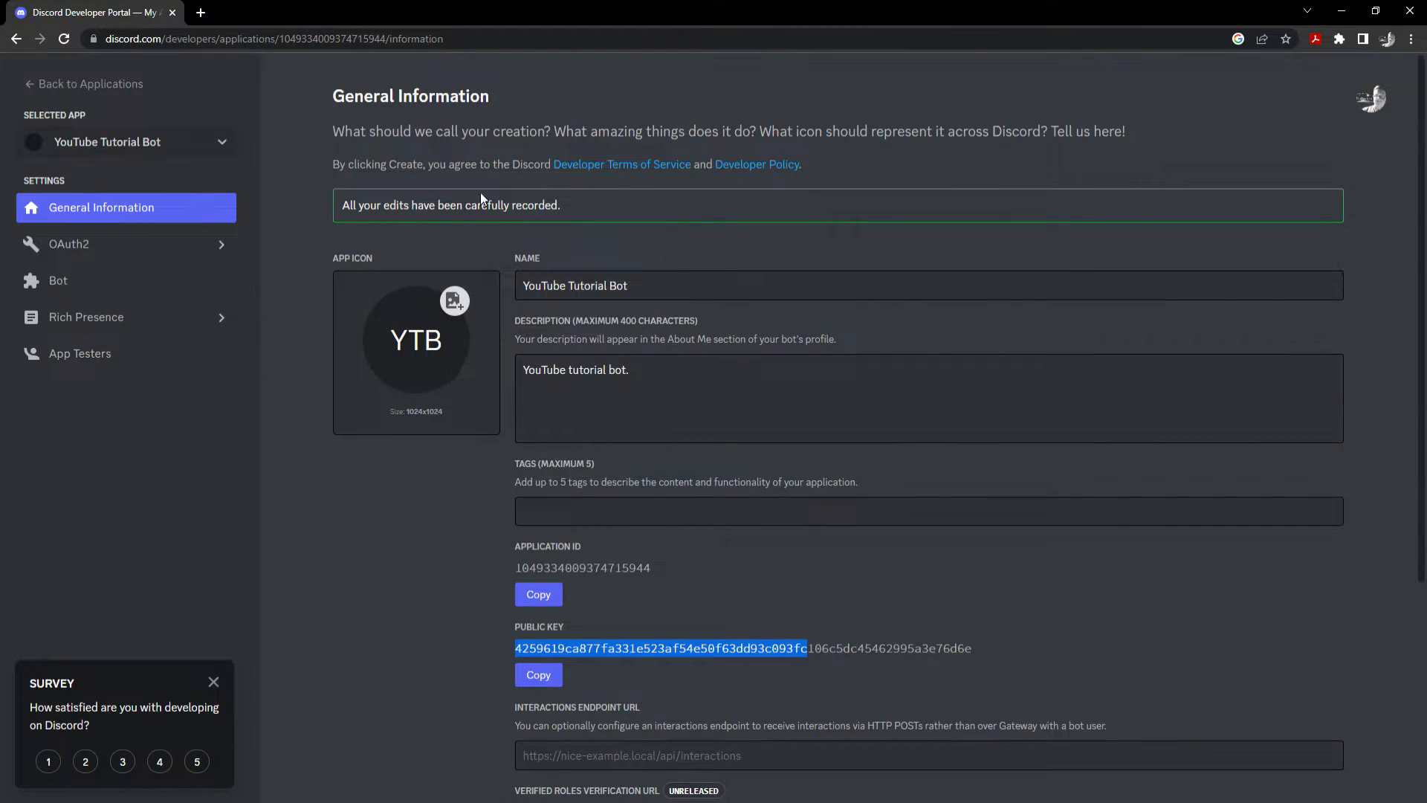
left_click_drag(564, 205, 343, 209)
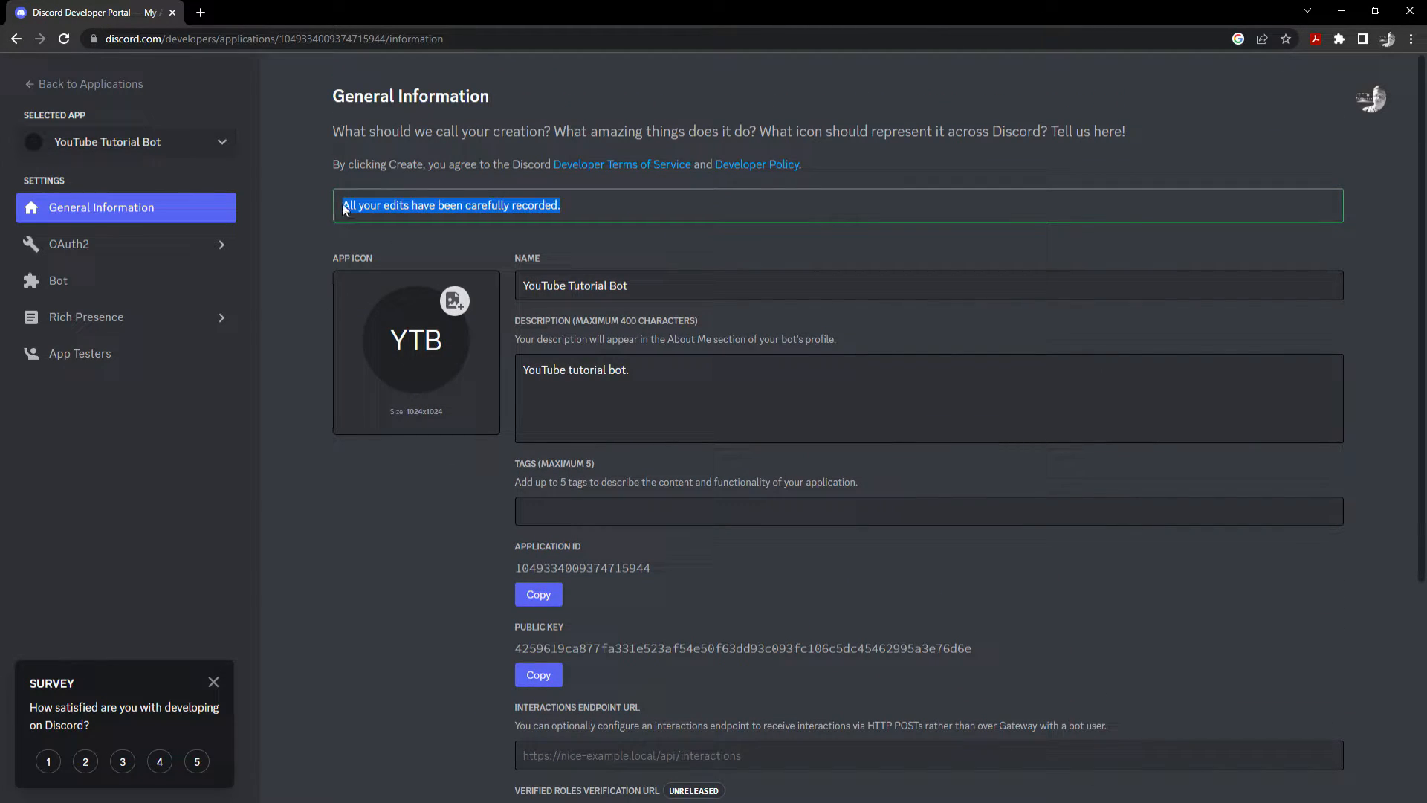
left_click(296, 227)
scroll(516, 220, "down", 5)
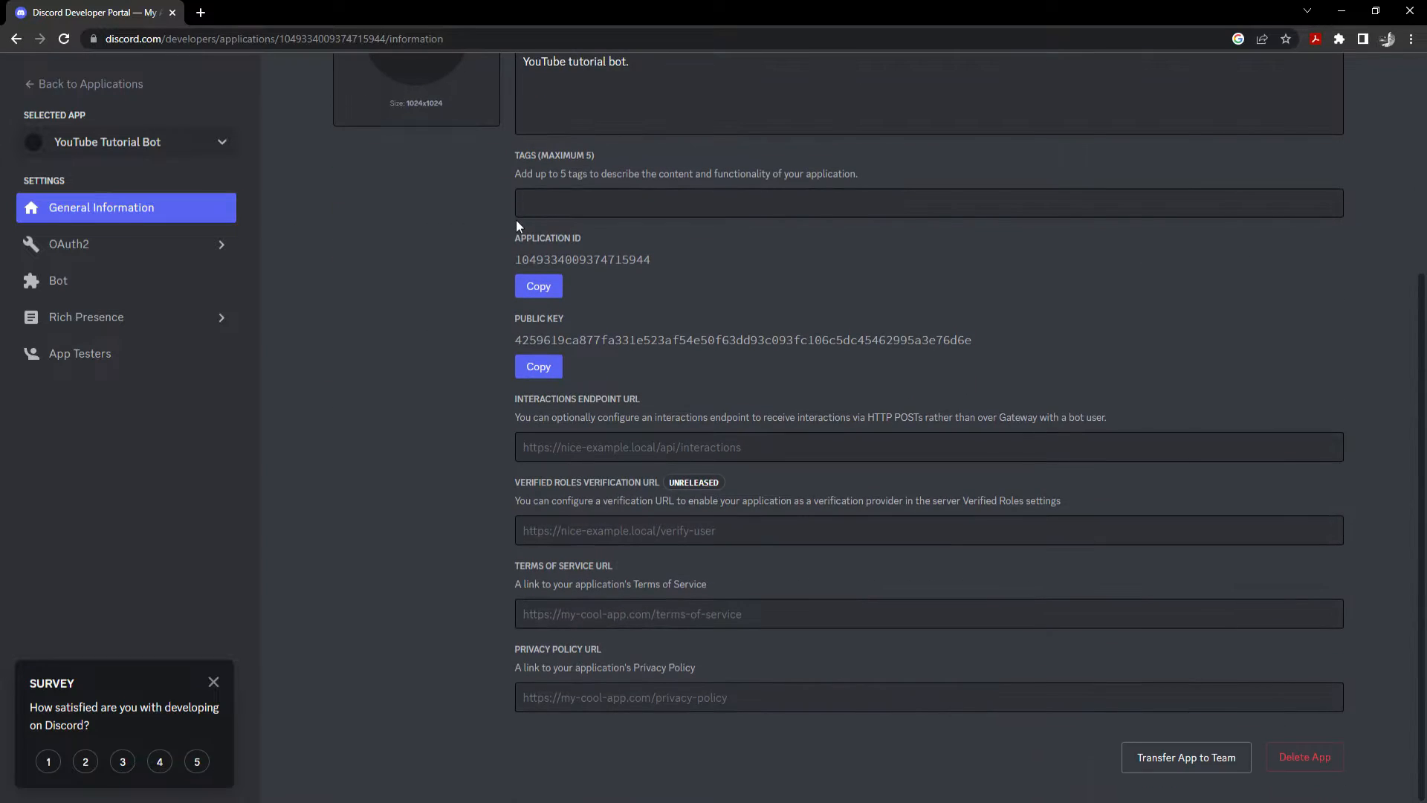
scroll(498, 234, "up", 5)
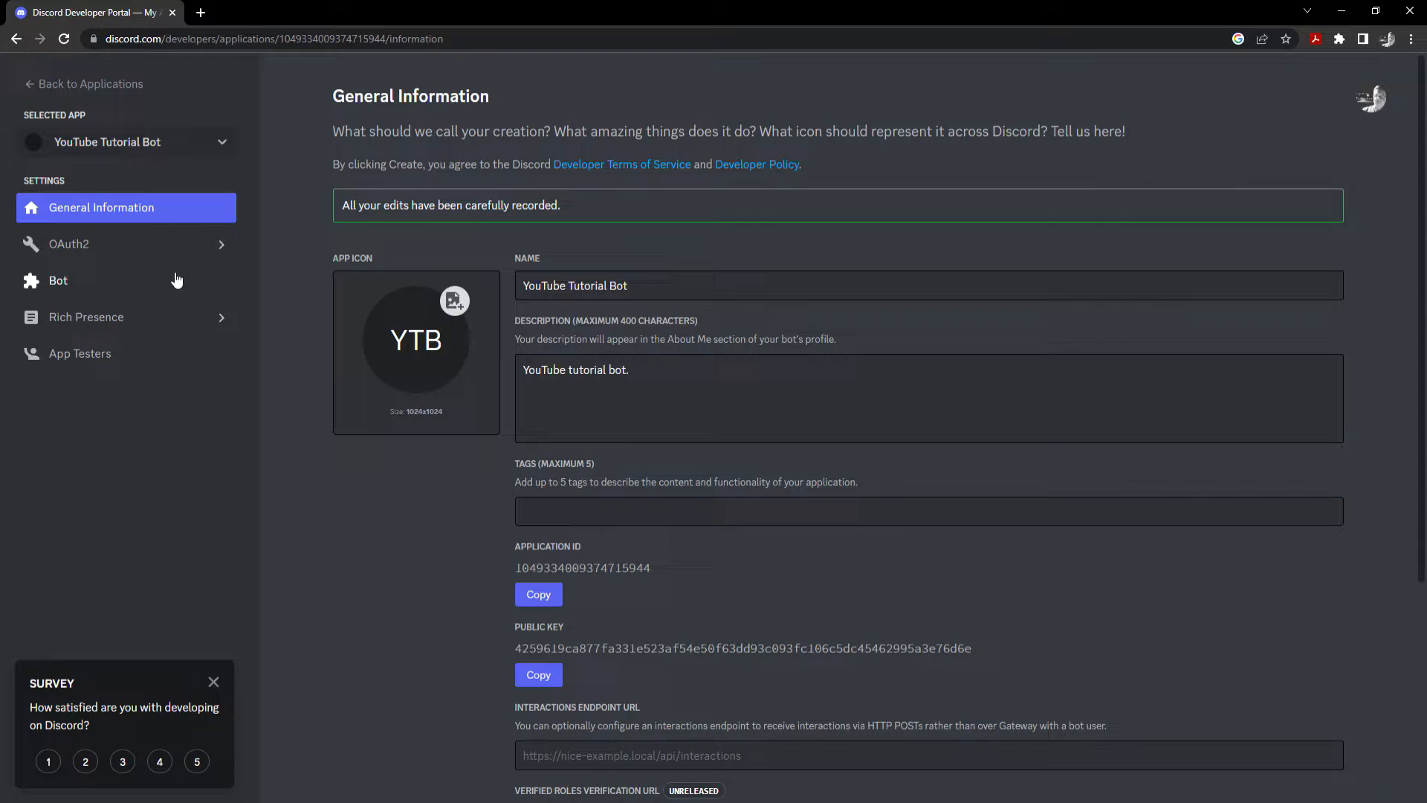
Add a bot user to the app from the Bot page, confirming the irreversible prompt.
left_click(135, 282)
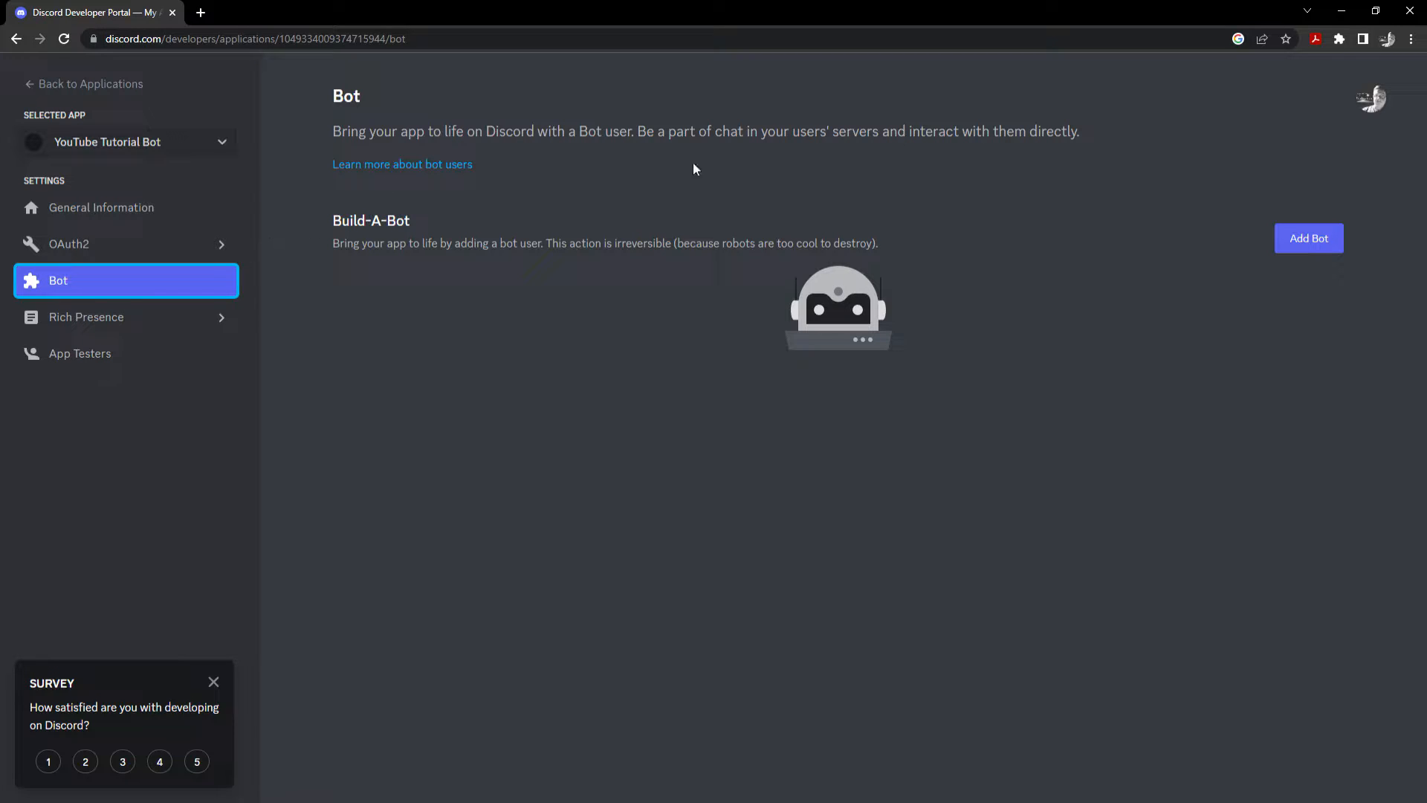
left_click(1290, 238)
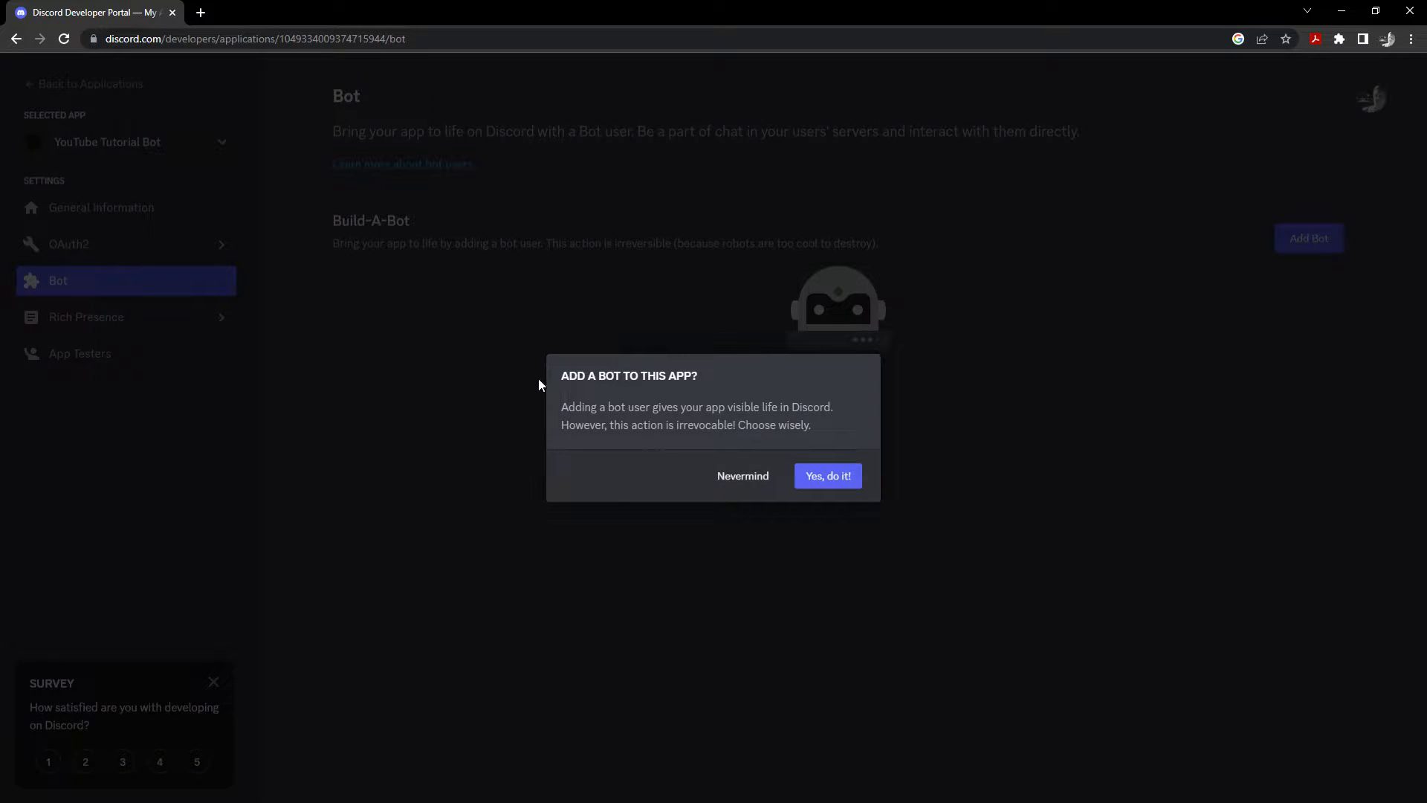
left_click_drag(562, 410, 640, 436)
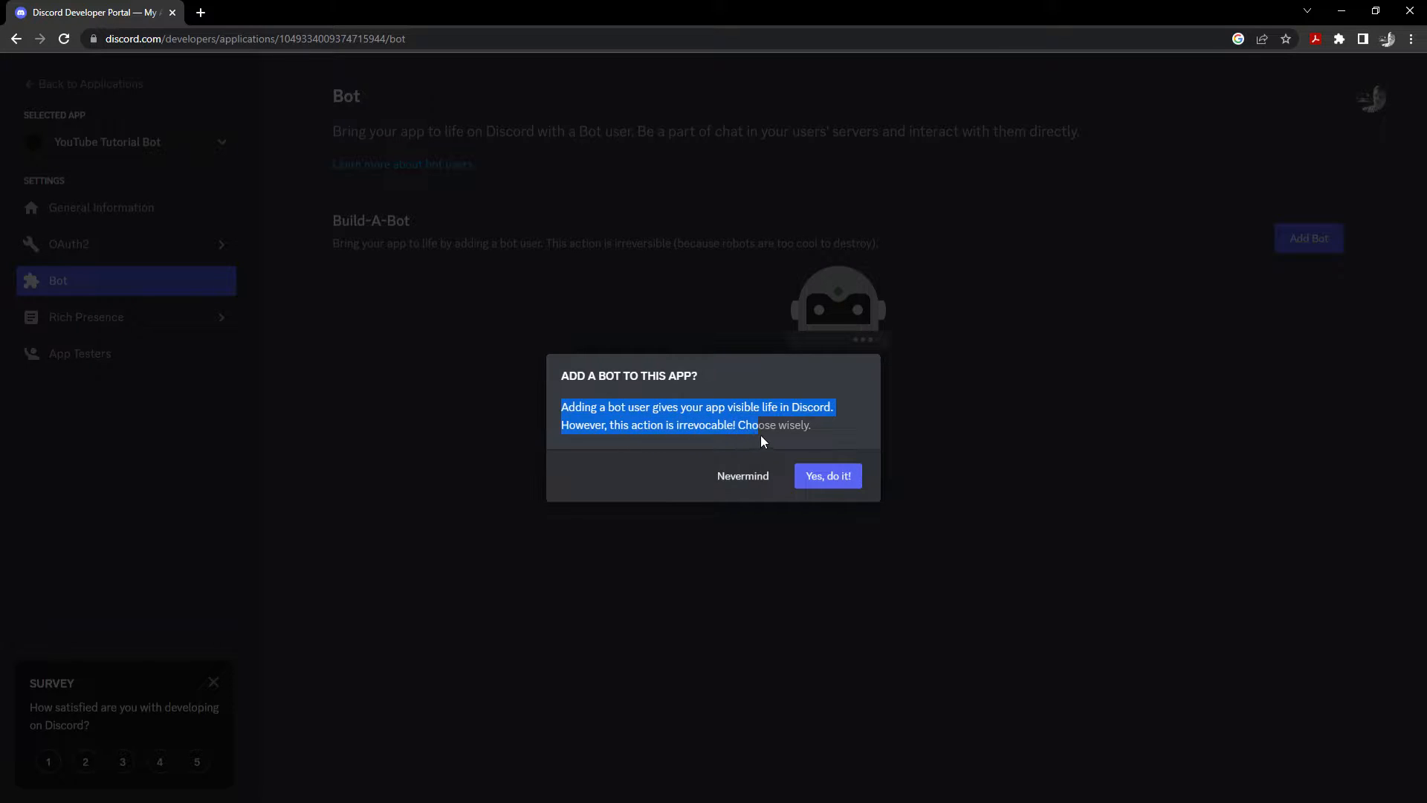
left_click_drag(765, 441, 840, 427)
left_click(837, 452)
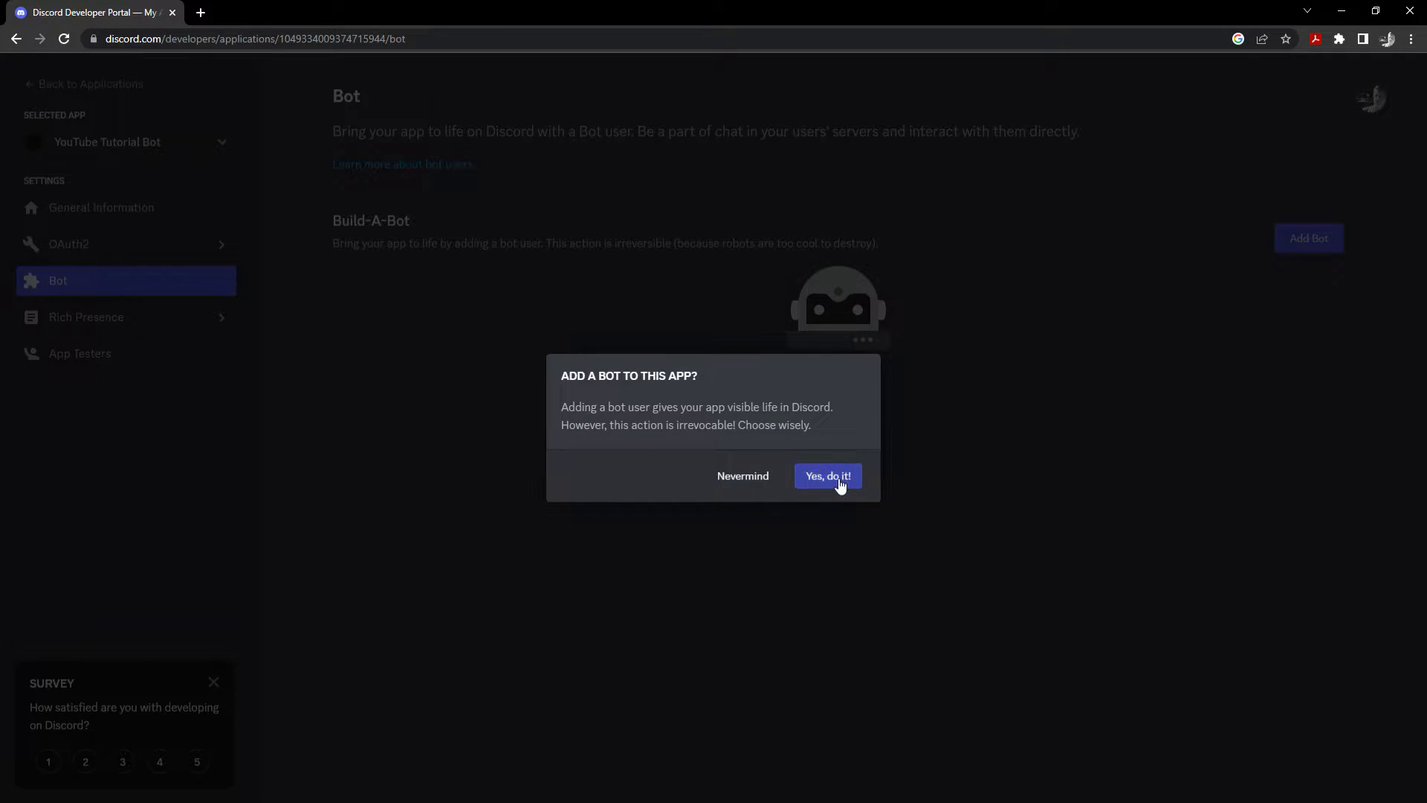
left_click(839, 484)
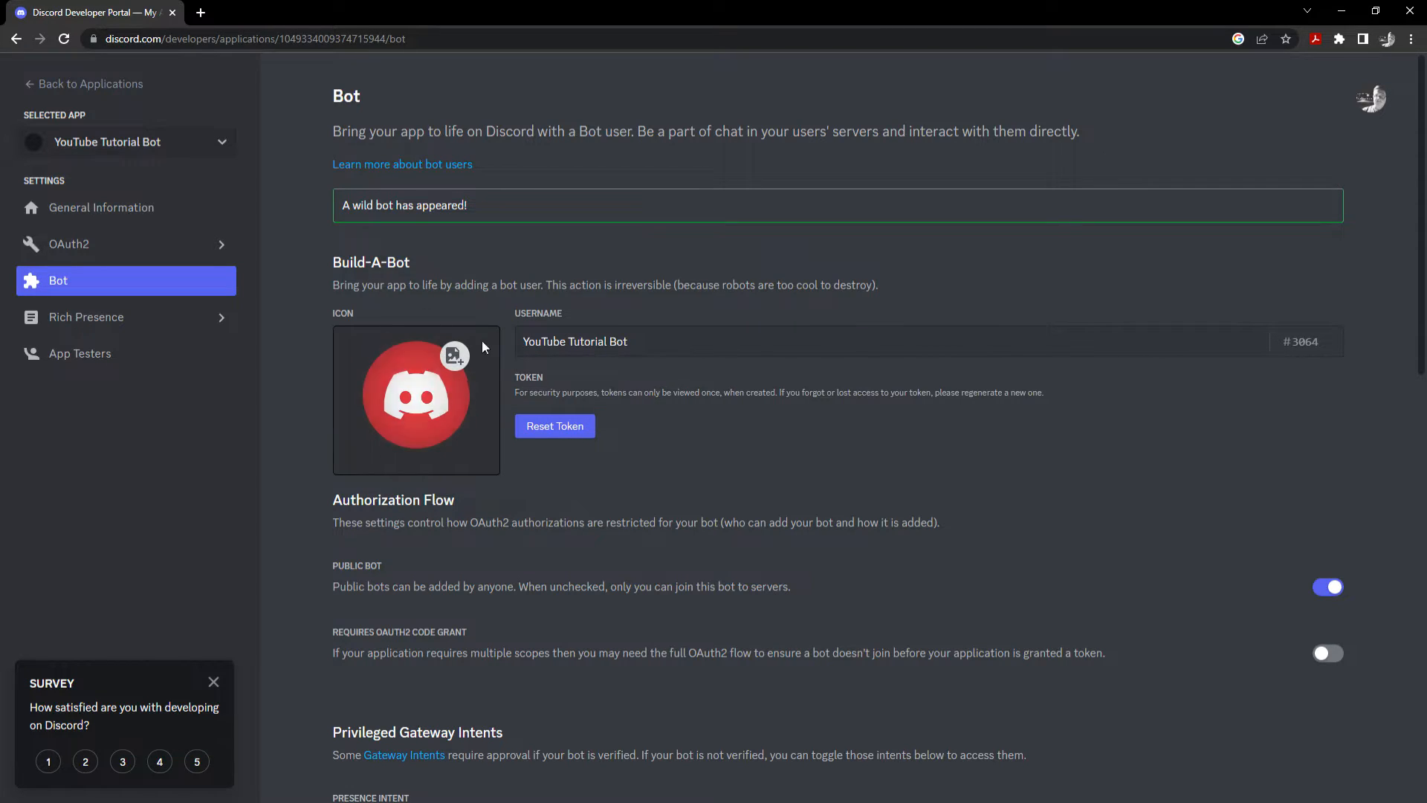
Switch the Public Bot toggle off under Authorization Flow.
scroll(528, 368, "down", 2)
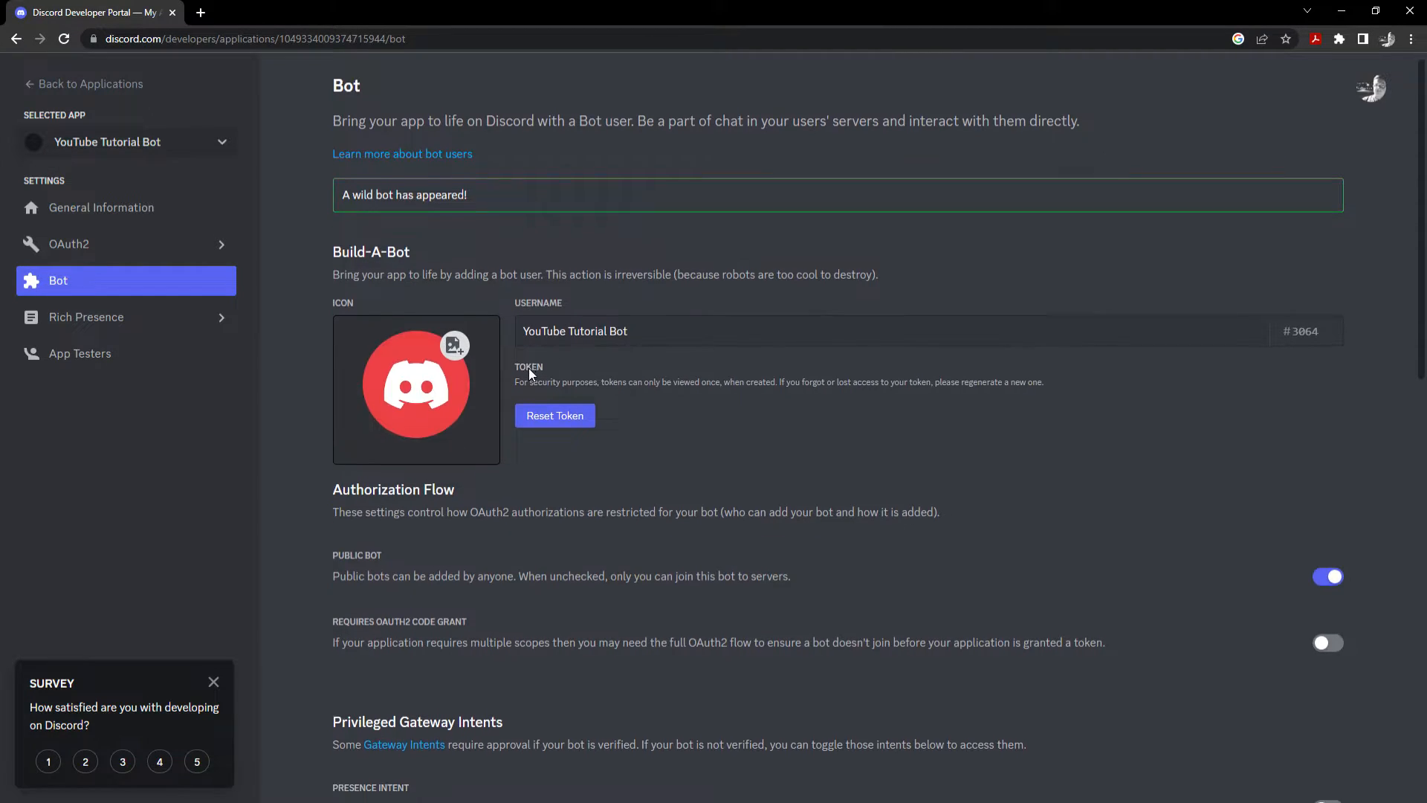
left_click_drag(514, 225, 1046, 246)
left_click(934, 297)
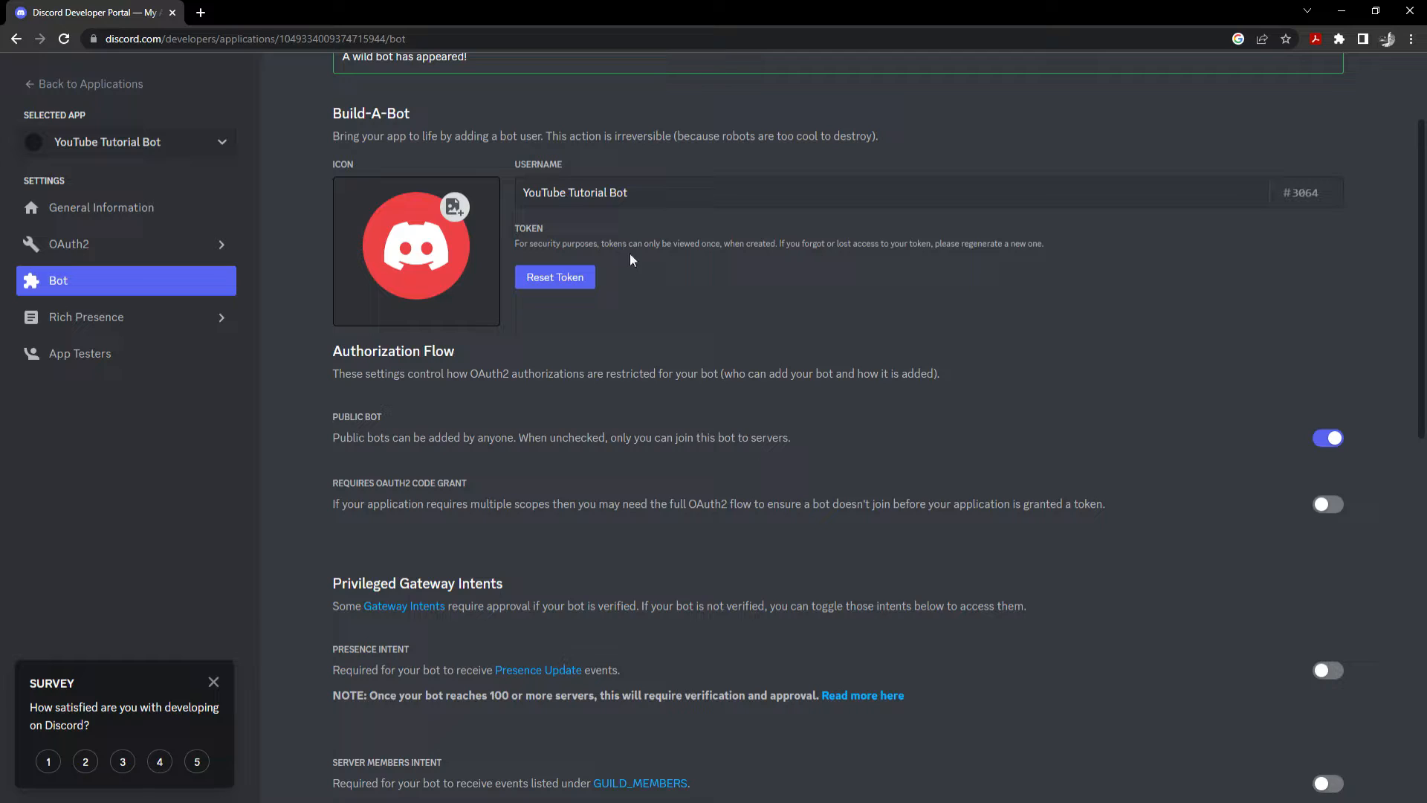
left_click_drag(615, 246, 624, 249)
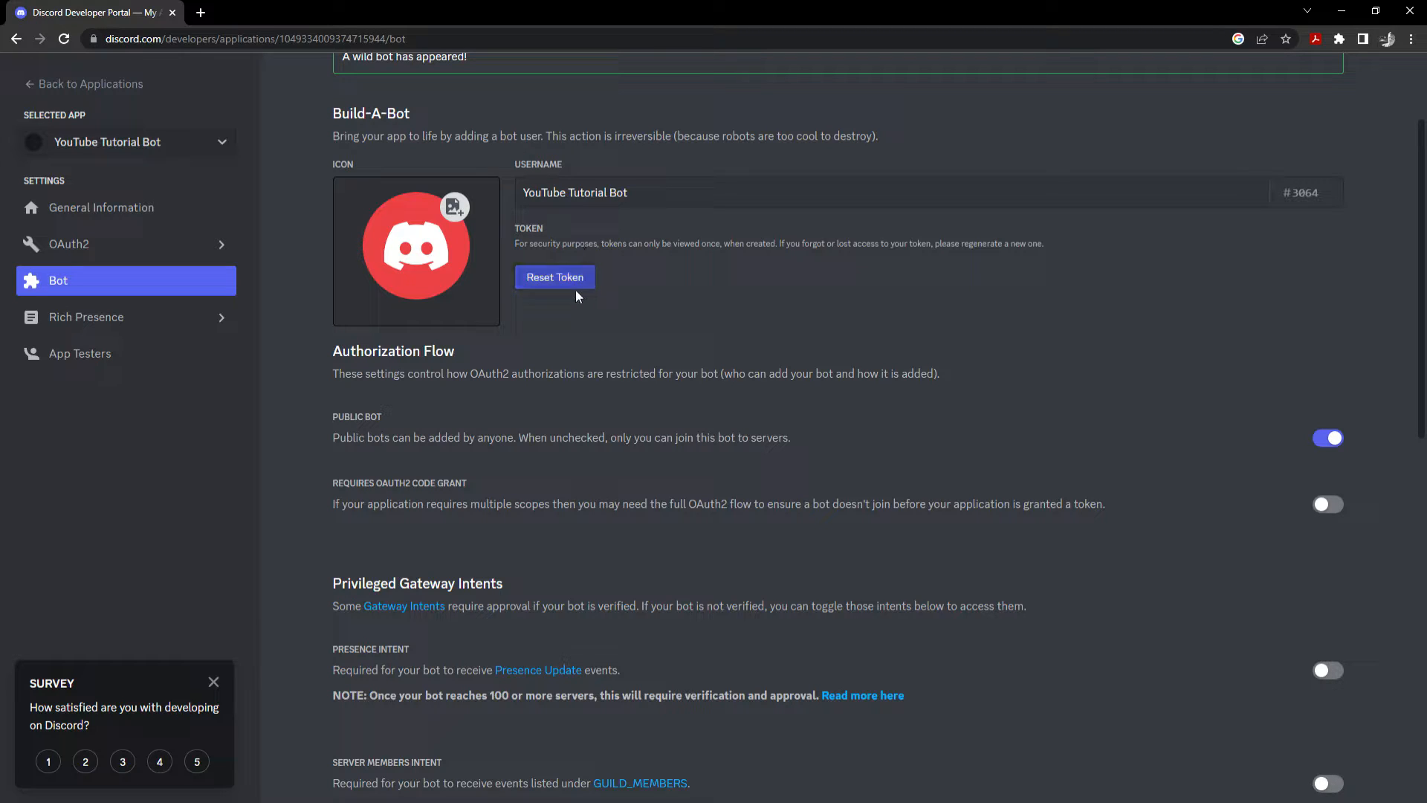
scroll(578, 298, "down", 1)
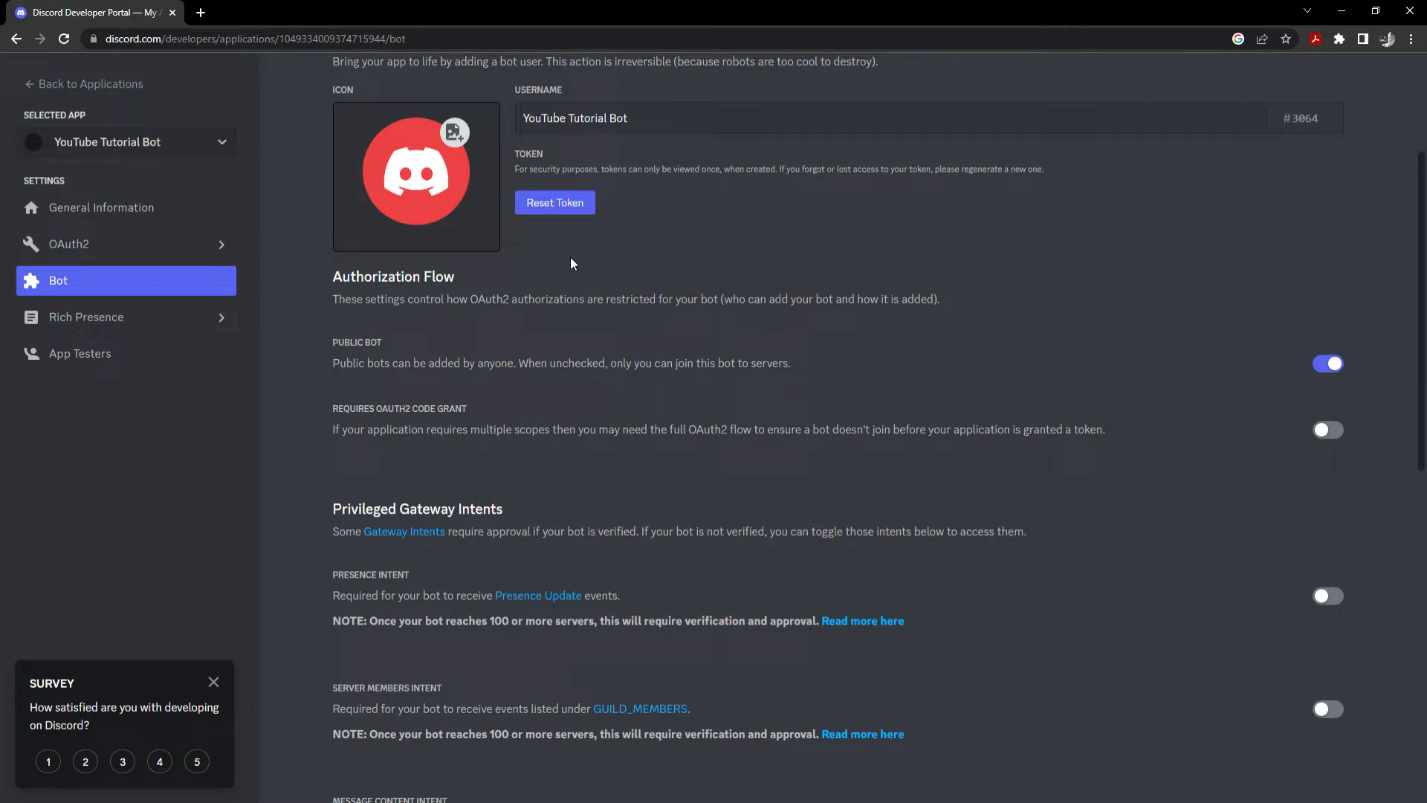
scroll(571, 263, "down", 1)
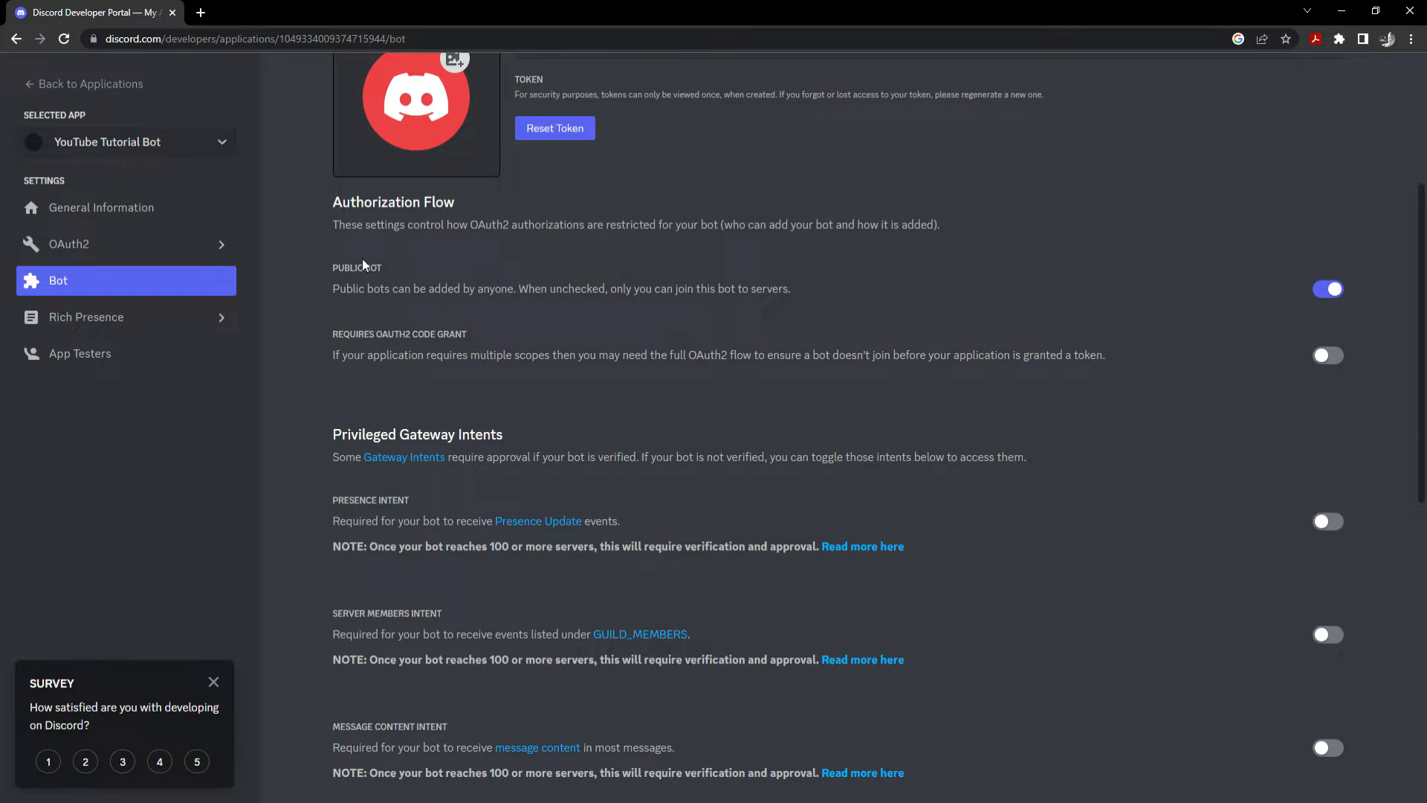
scroll(489, 297, "down", 1)
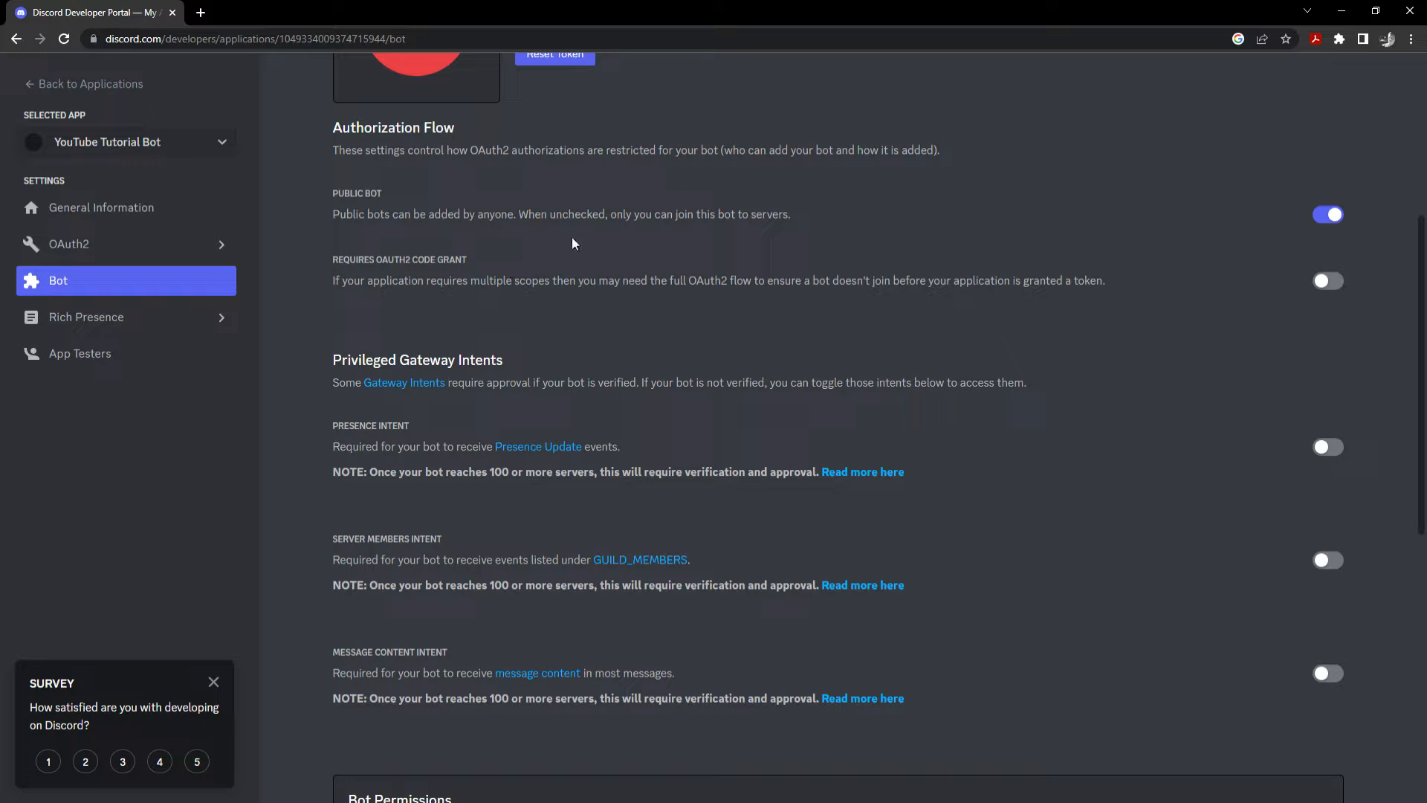
left_click(1328, 216)
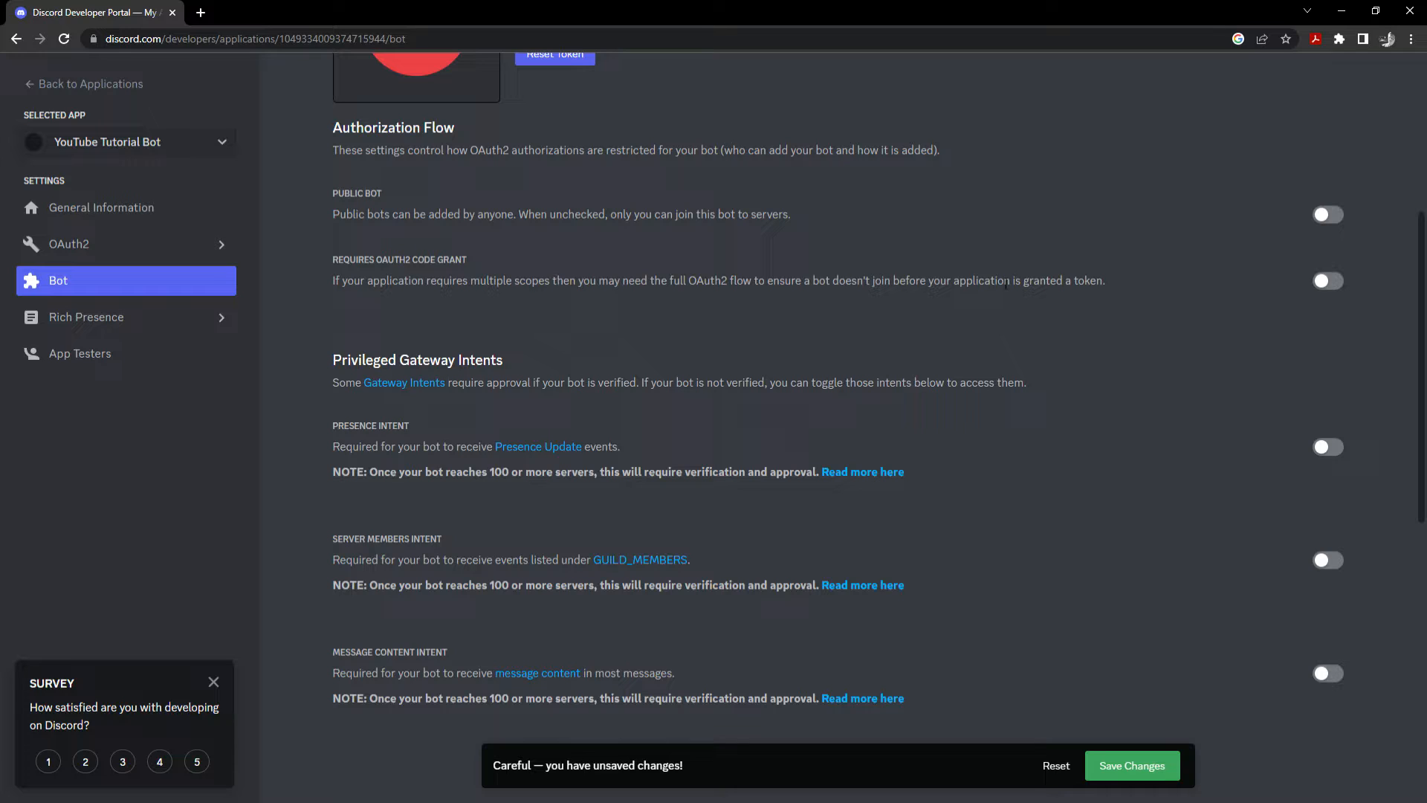
Enable the Presence, Server Members and Message Content privileged intent toggles.
left_click_drag(998, 282, 626, 308)
scroll(627, 308, "down", 3)
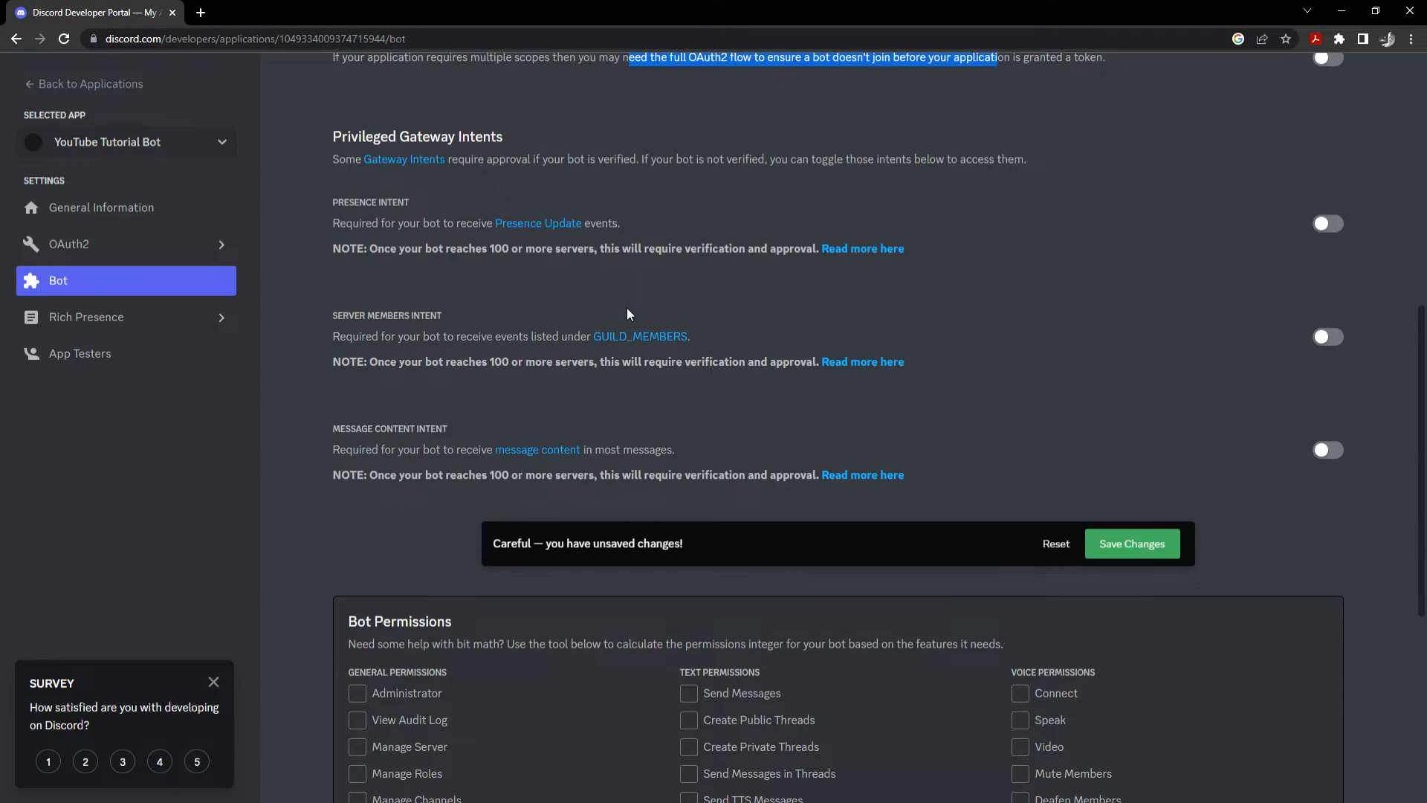
left_click(1339, 225)
left_click(1322, 339)
left_click(1323, 449)
scroll(1113, 399, "down", 1)
scroll(1113, 404, "down", 4)
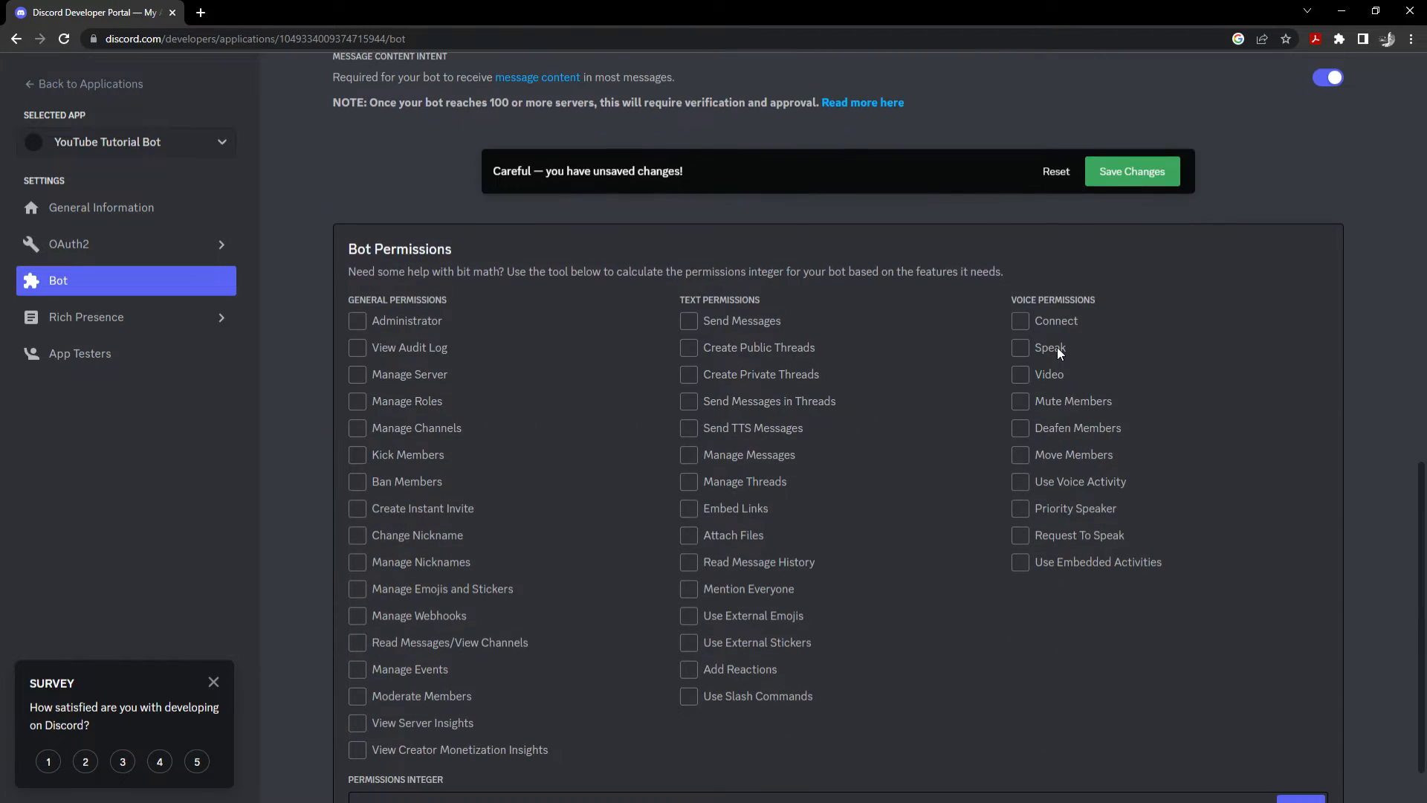
scroll(907, 297, "up", 4)
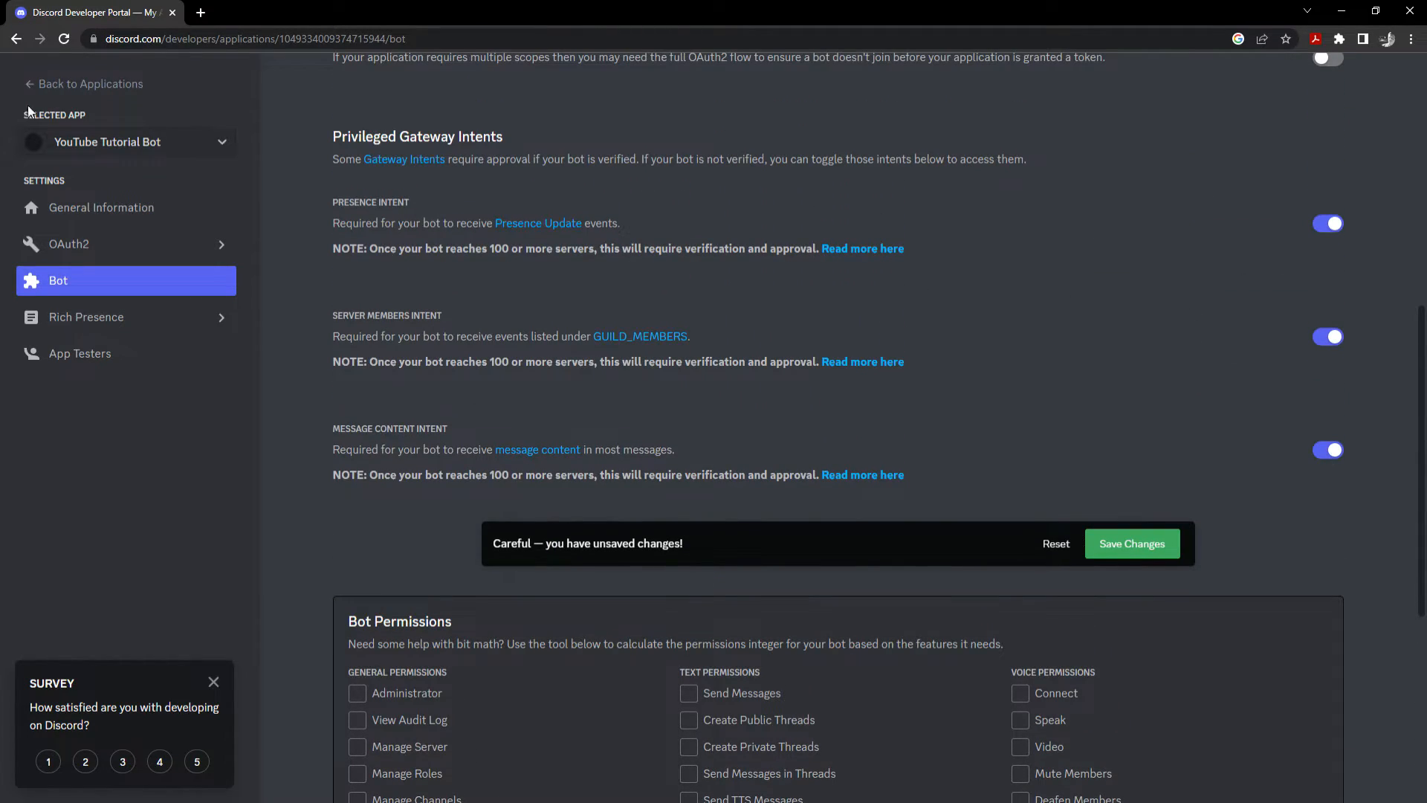
scroll(1082, 201, "down", 4)
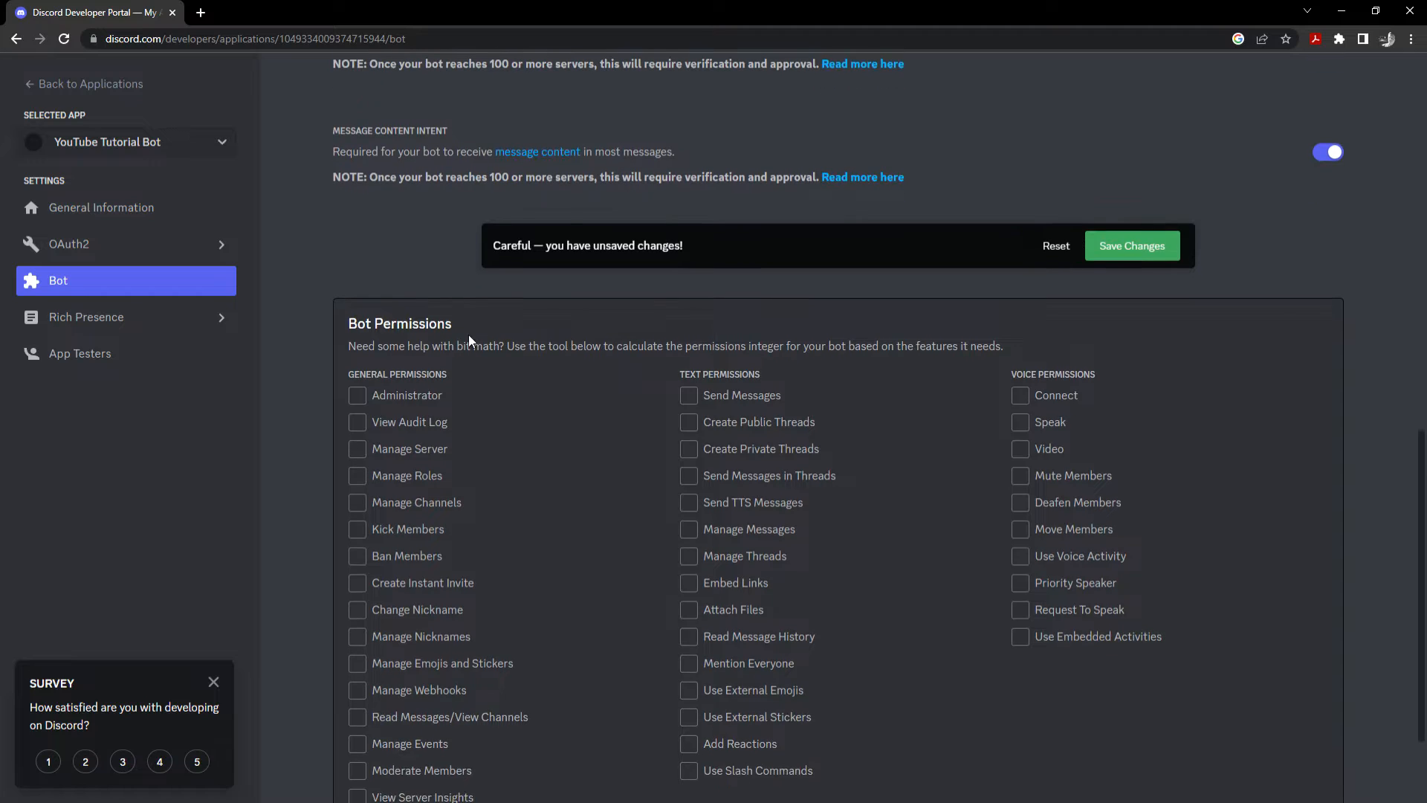
Tick Manage Server, Manage Roles, Kick/Ban Members, Change/Manage Nicknames, Read Messages and Moderate Members.
scroll(468, 340, "down", 2)
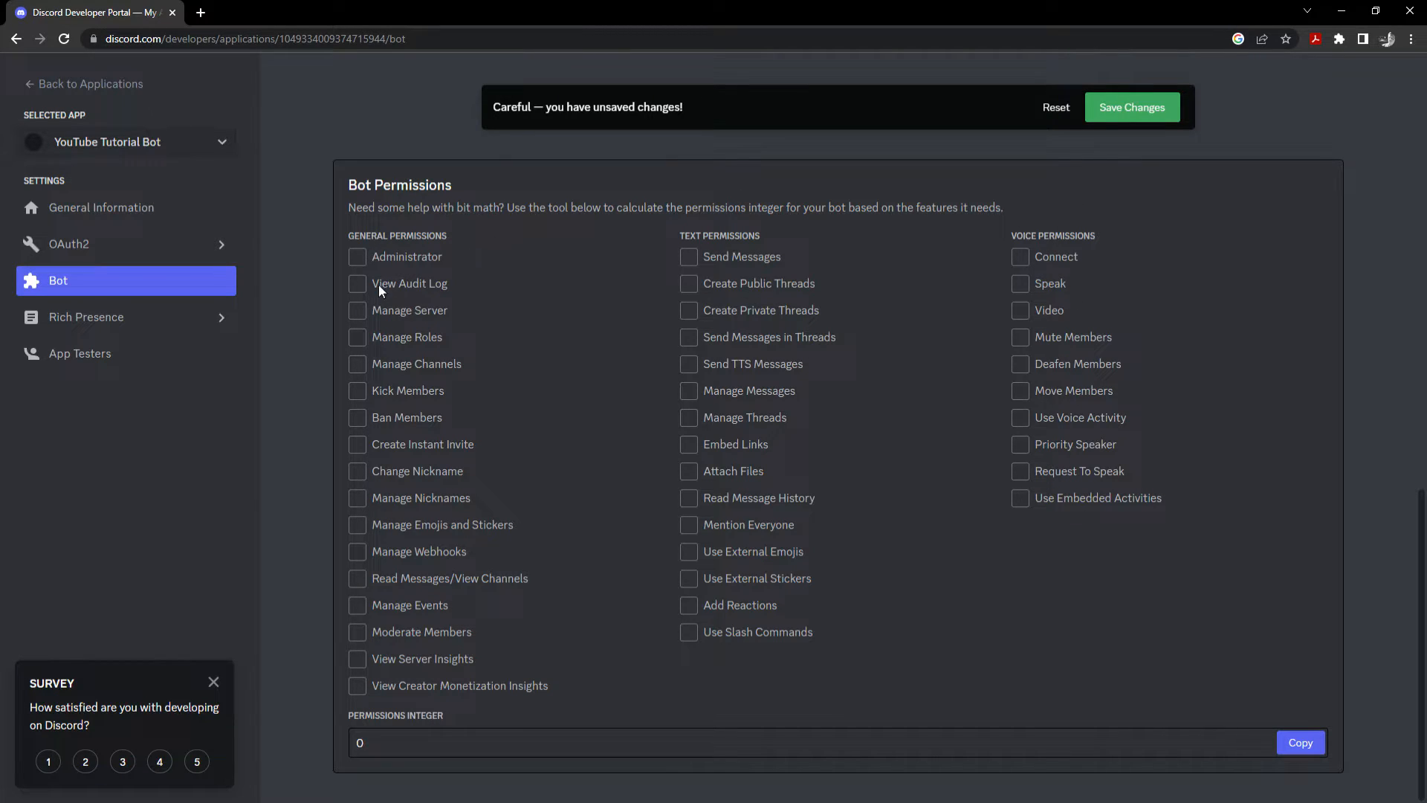
left_click(359, 311)
left_click(362, 336)
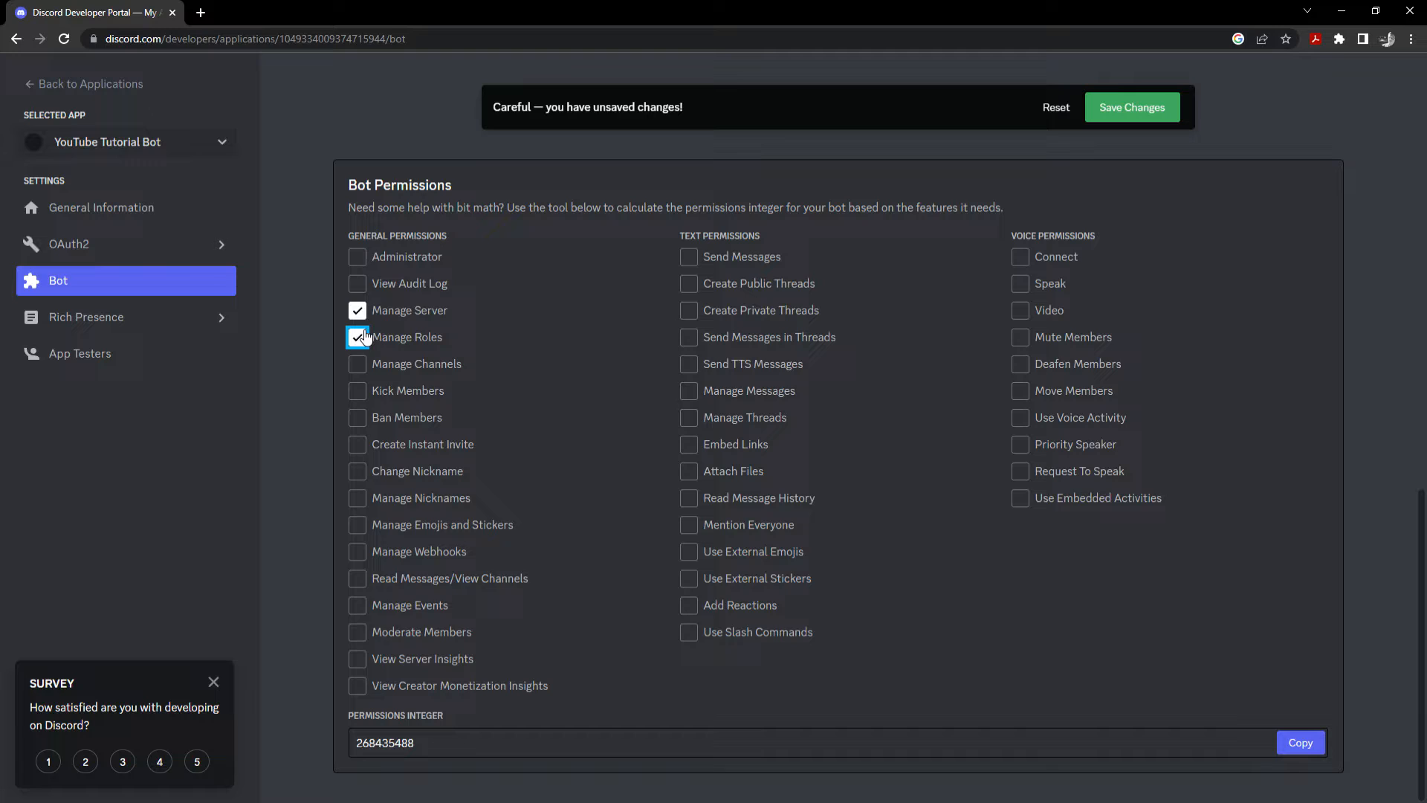
left_click(359, 390)
left_click(360, 417)
left_click(359, 470)
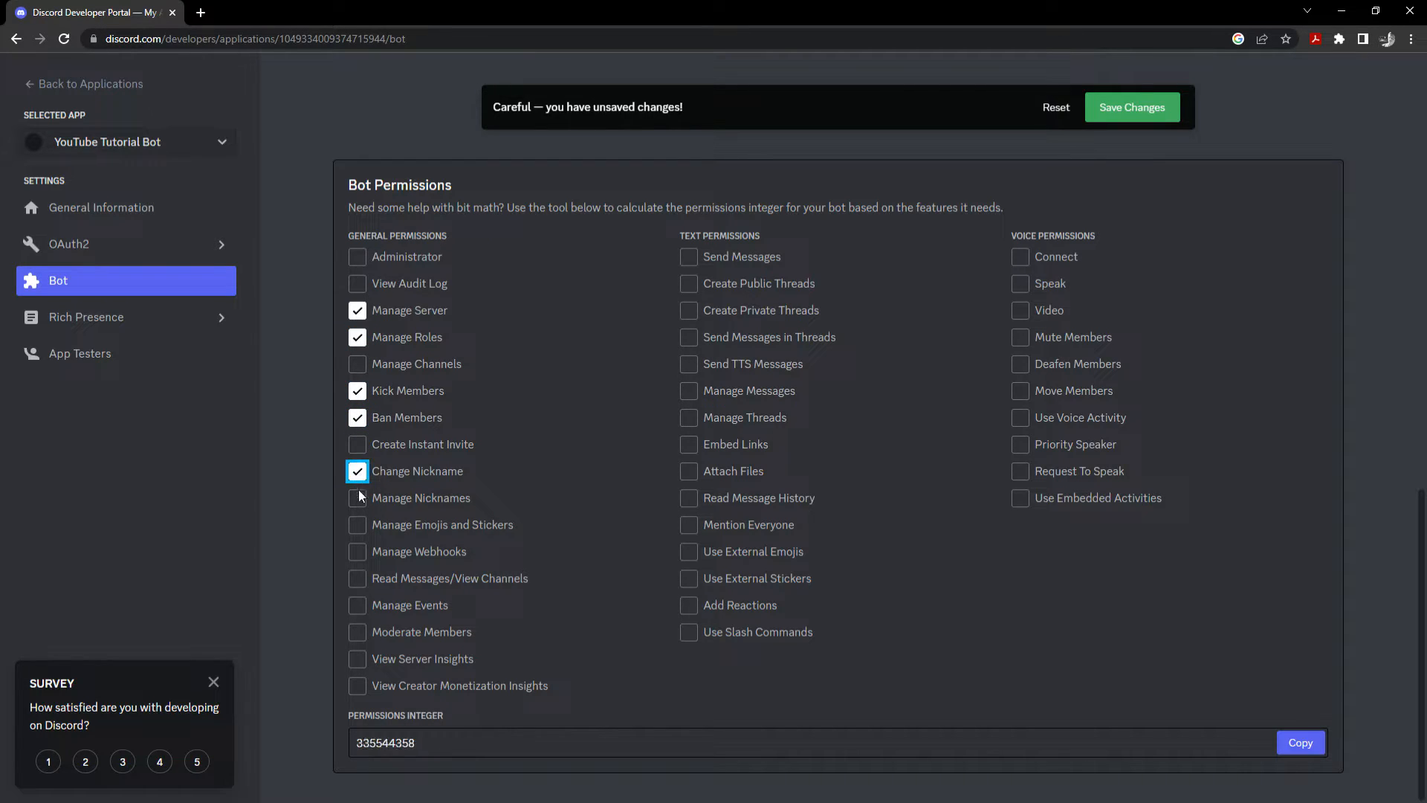
left_click(362, 499)
left_click(358, 579)
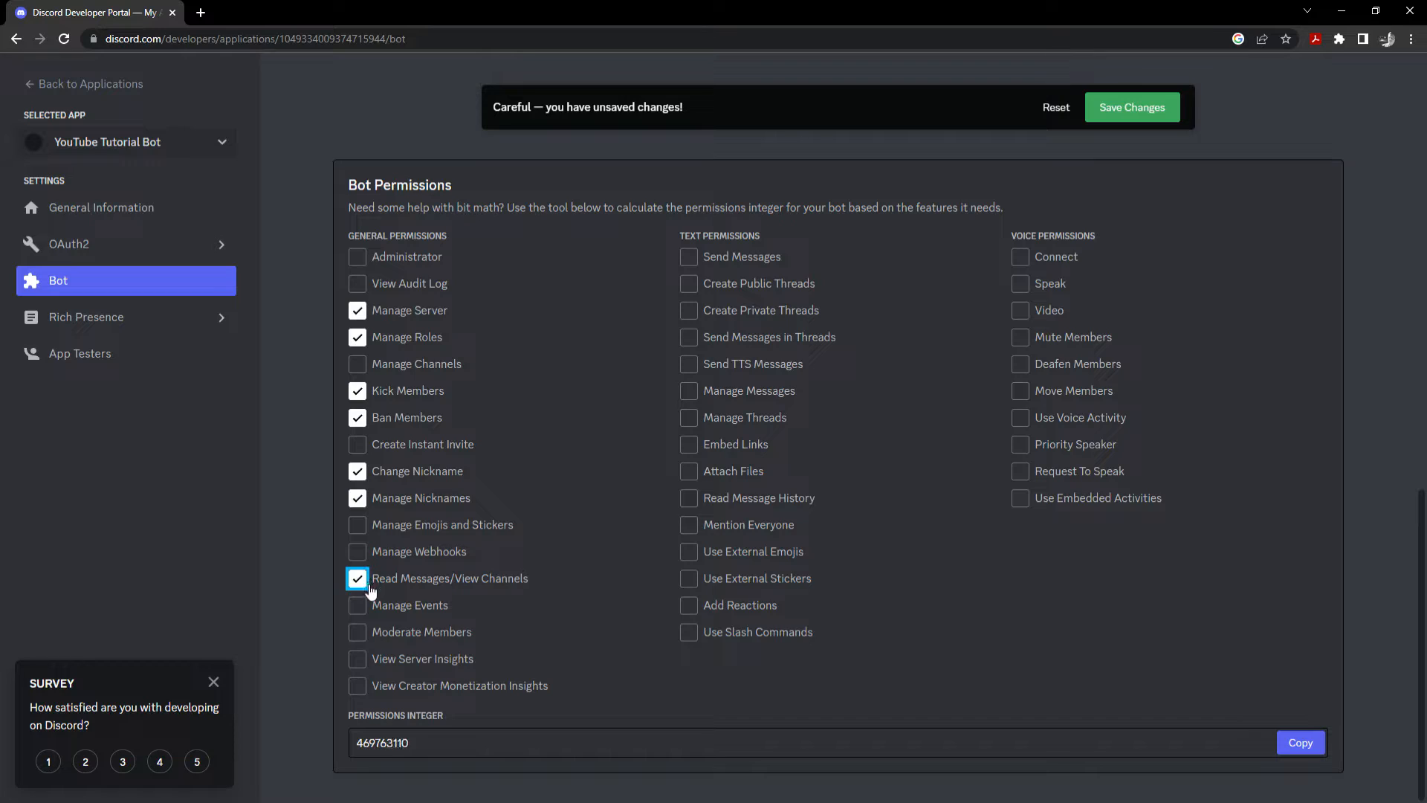
left_click(359, 634)
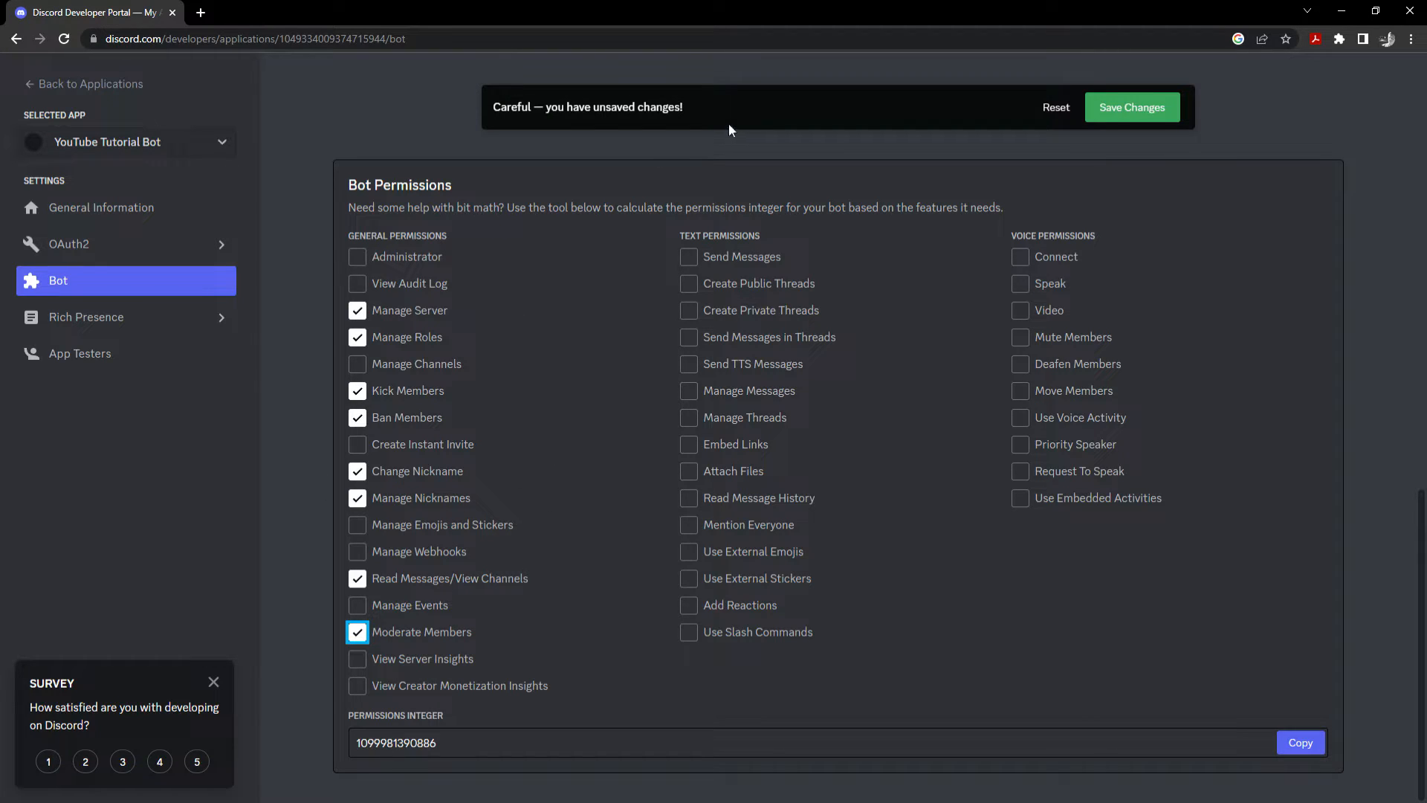
Tick Send Messages, Manage Messages, Read Message History and Add Reactions.
left_click(699, 257)
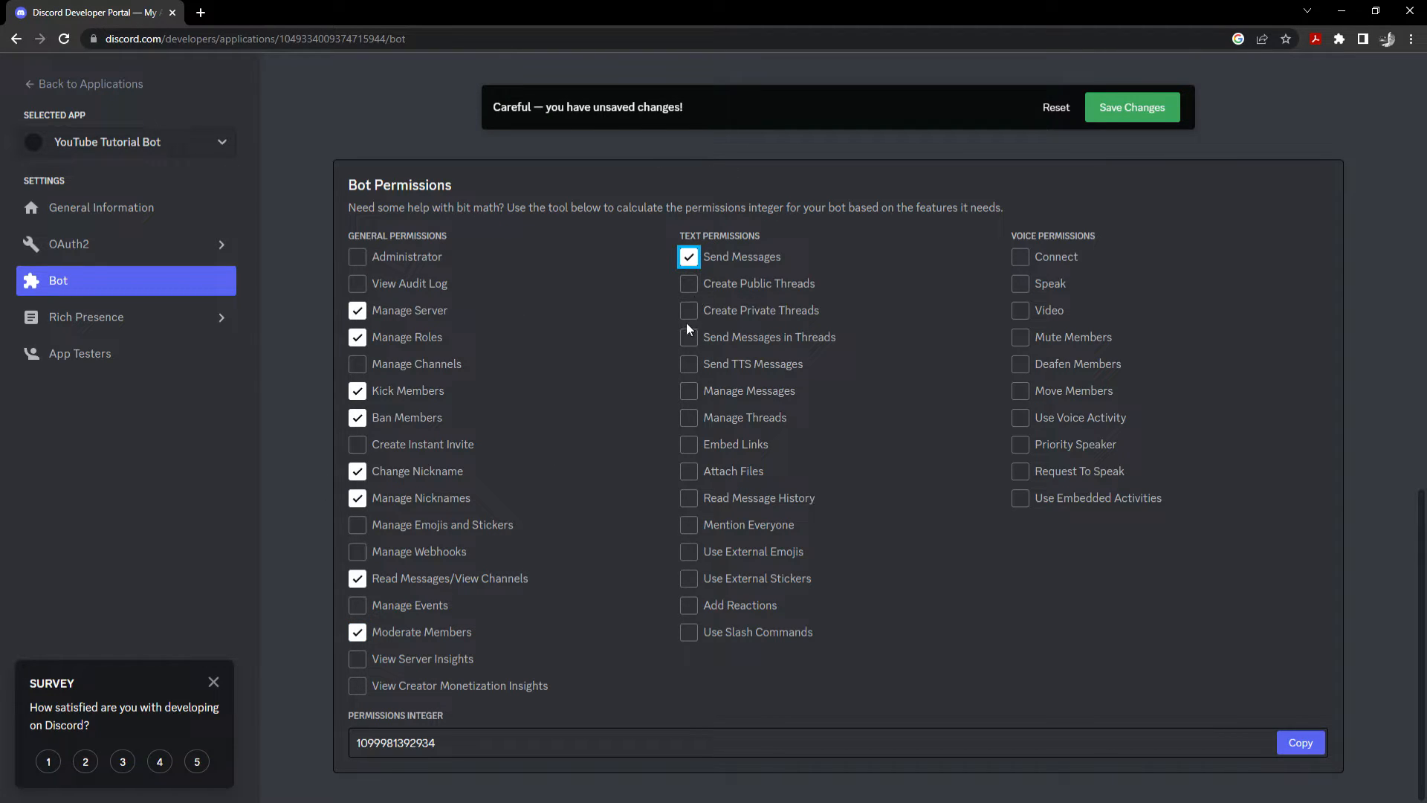
left_click(695, 399)
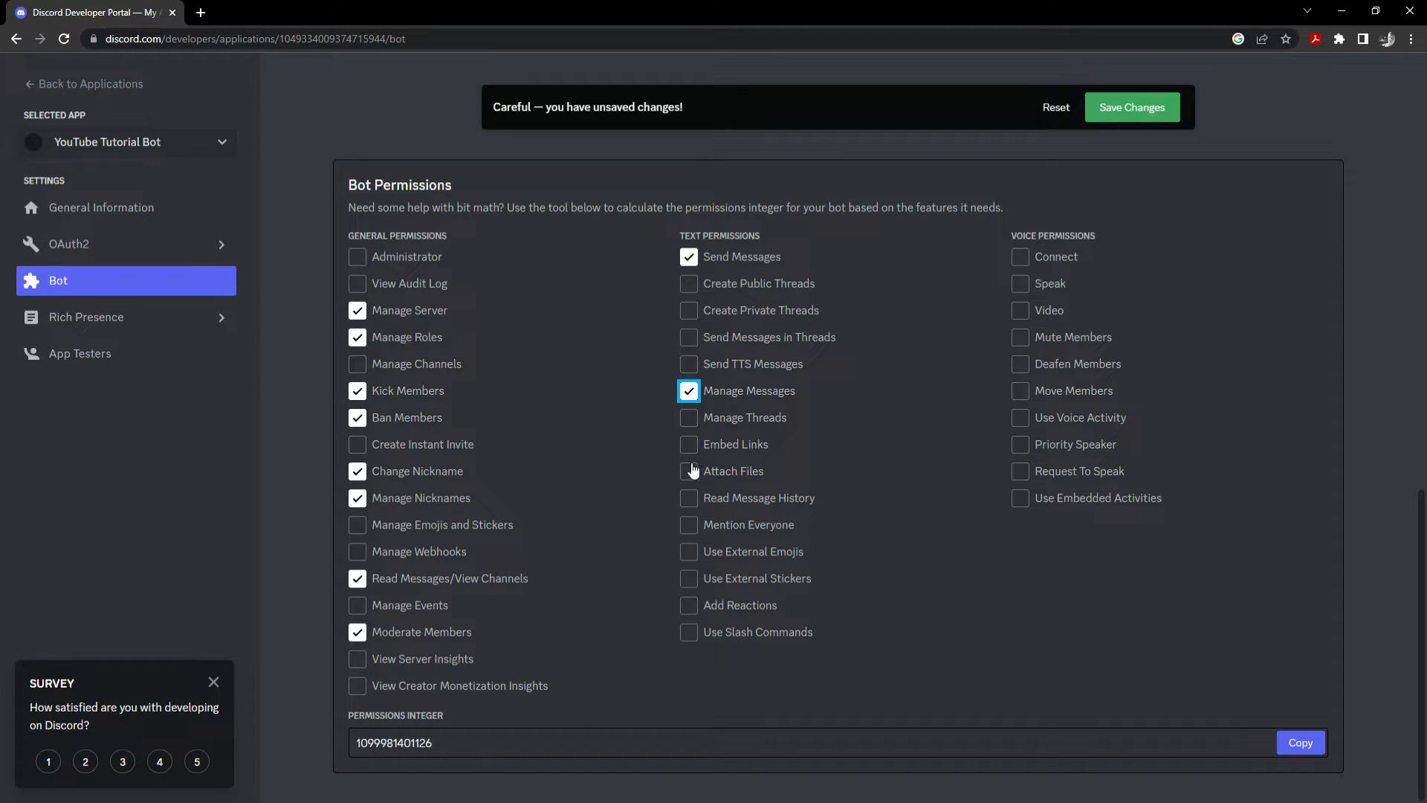
left_click(700, 499)
left_click(697, 610)
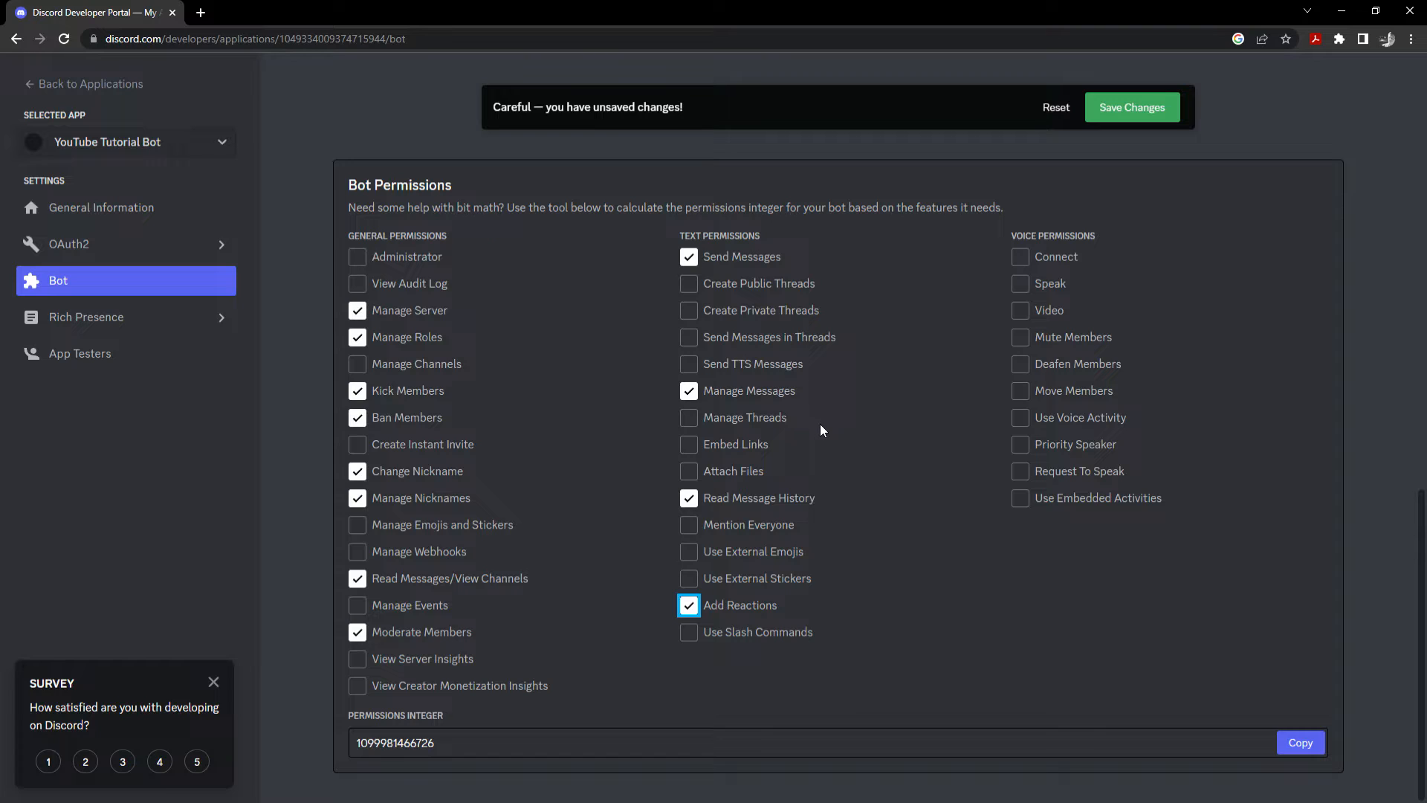
Save the updated bot settings and go to the OAuth2 General page.
scroll(894, 315, "up", 8)
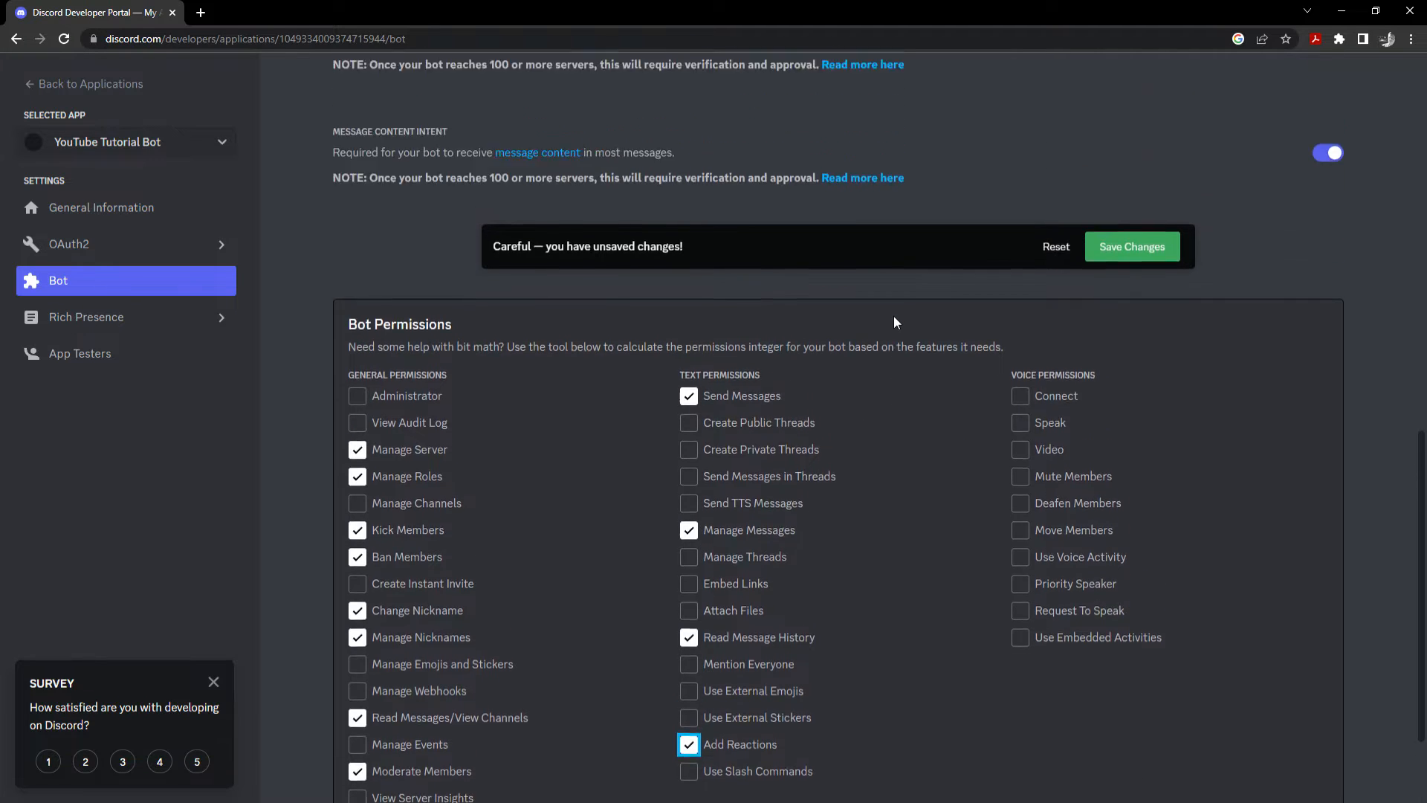
left_click(1126, 711)
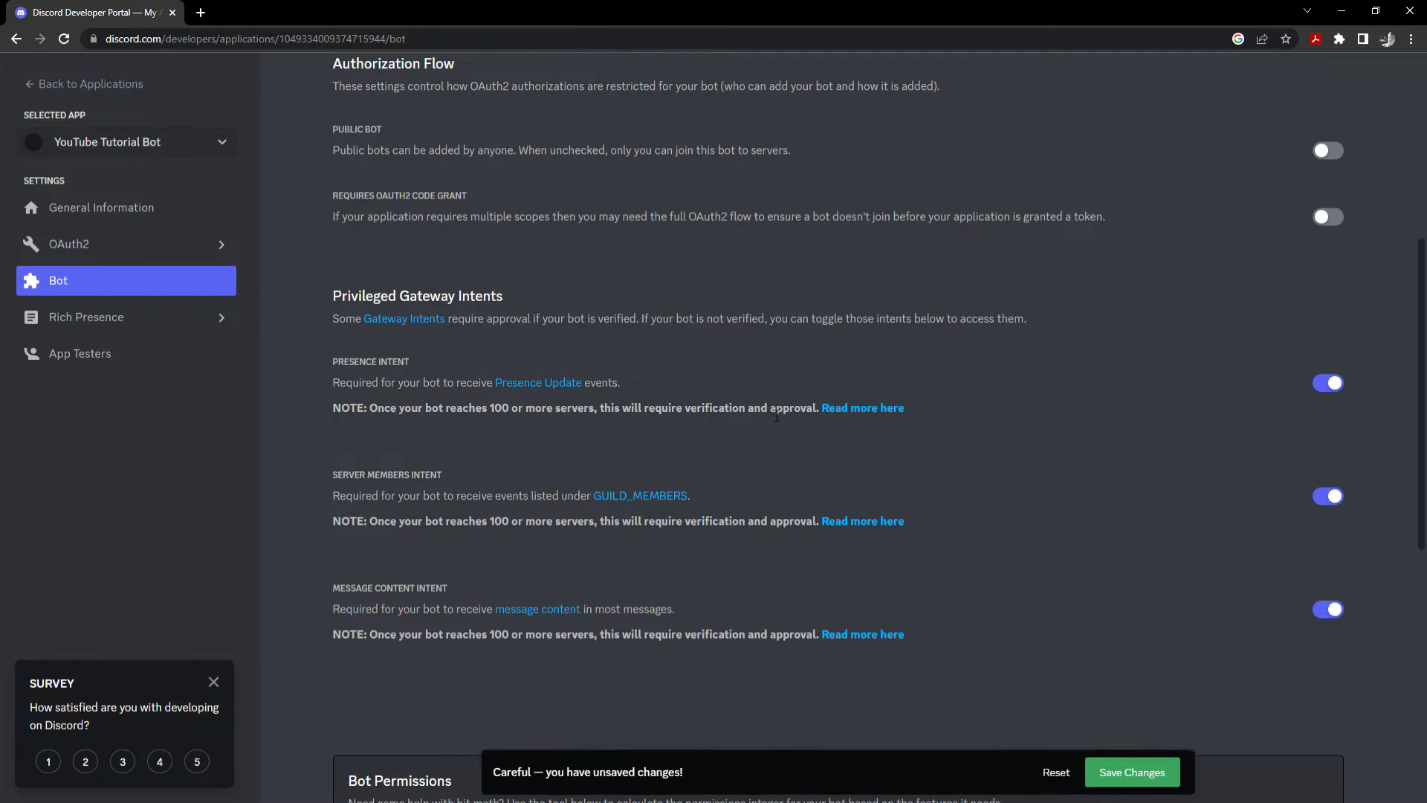
left_click_drag(475, 205, 355, 223)
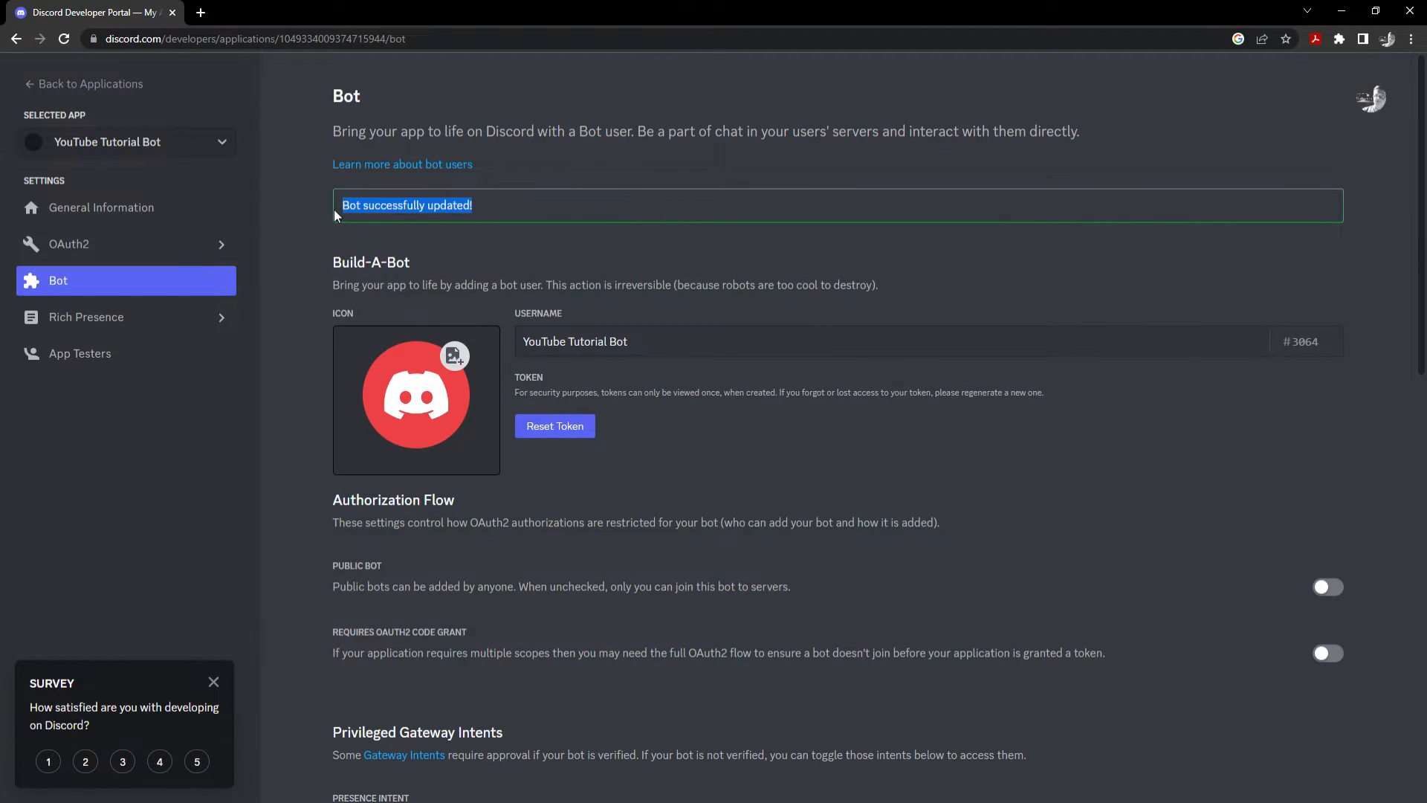
left_click_drag(658, 354, 483, 358)
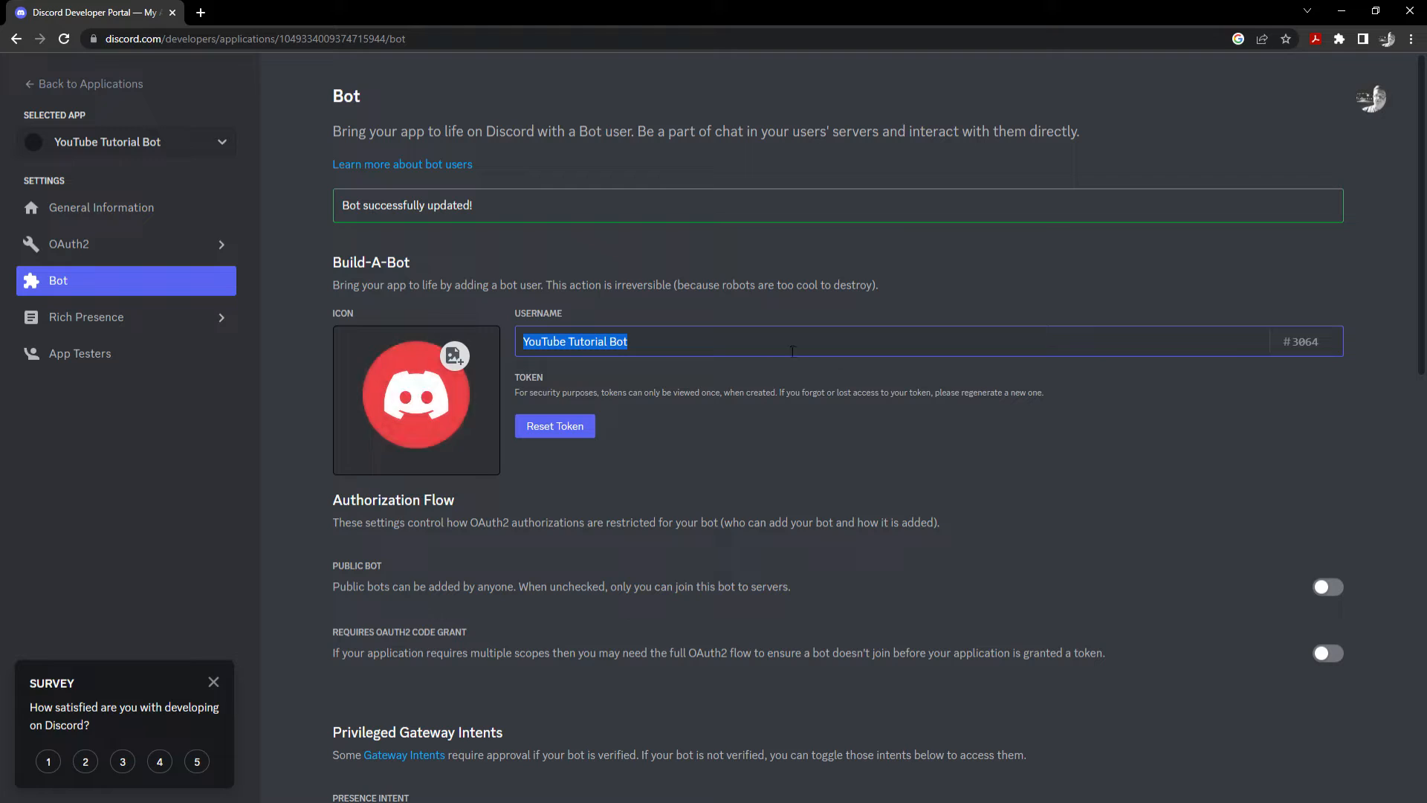
left_click(641, 424)
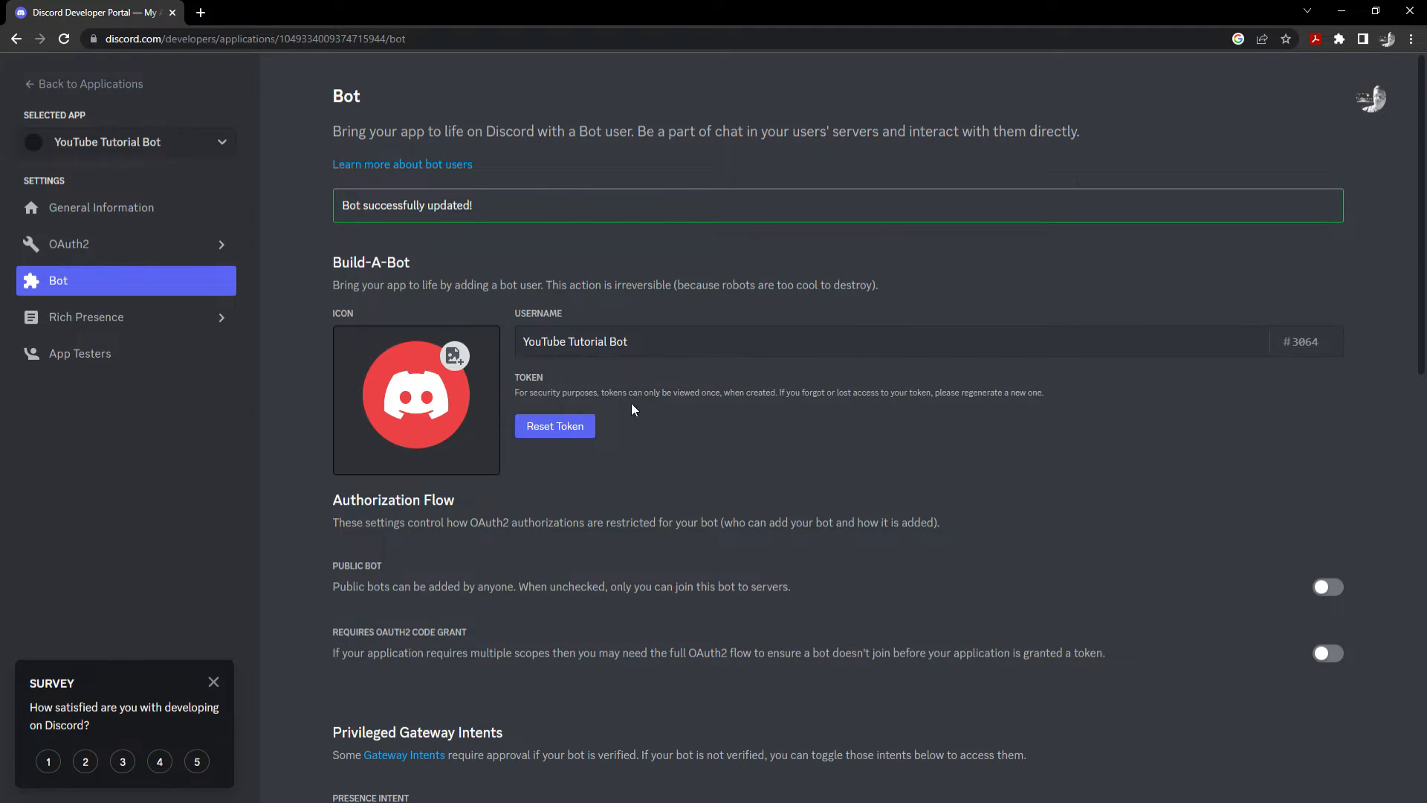
left_click(128, 254)
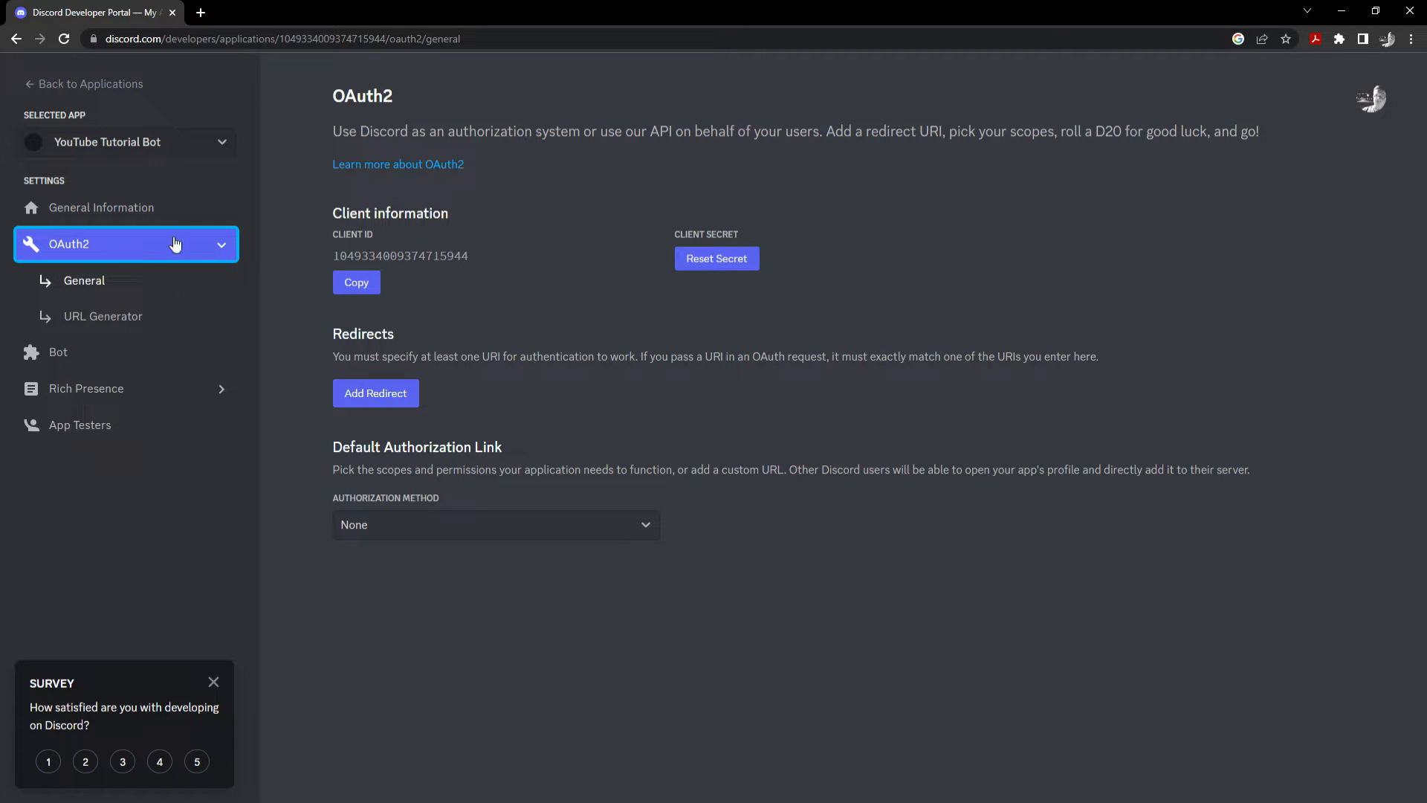
Go to the OAuth2 URL Generator and choose the bot scope.
left_click_drag(370, 133, 767, 539)
left_click(766, 535)
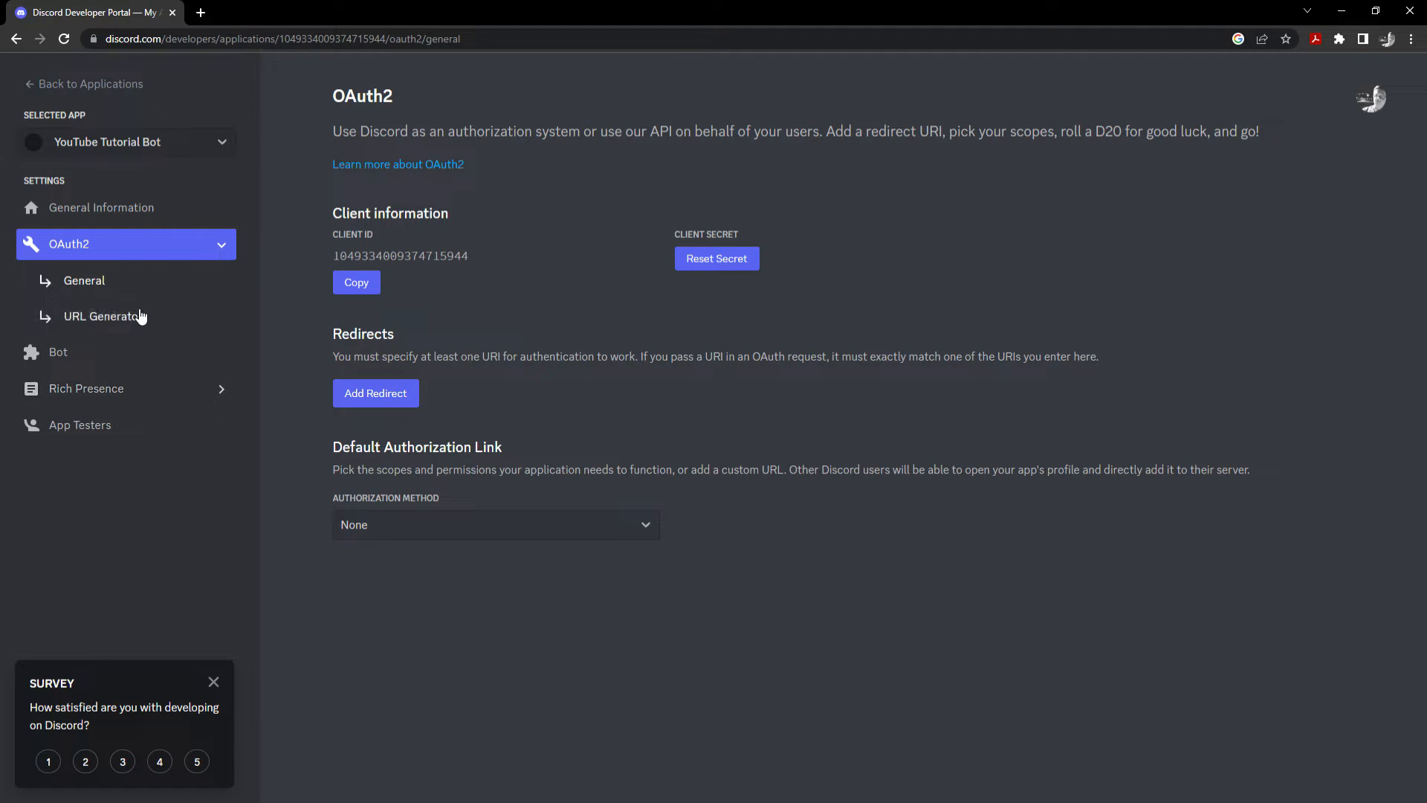
left_click(138, 318)
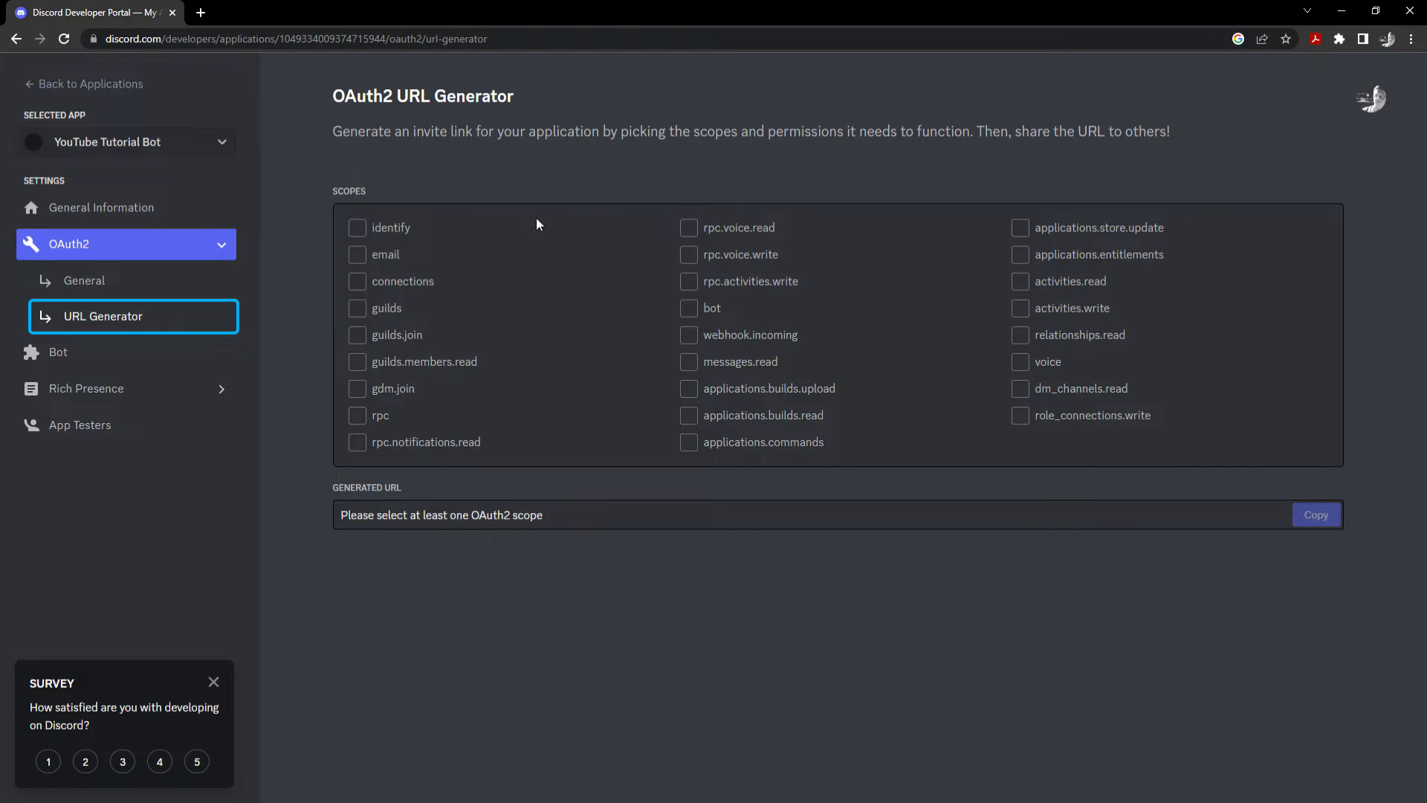
left_click(689, 309)
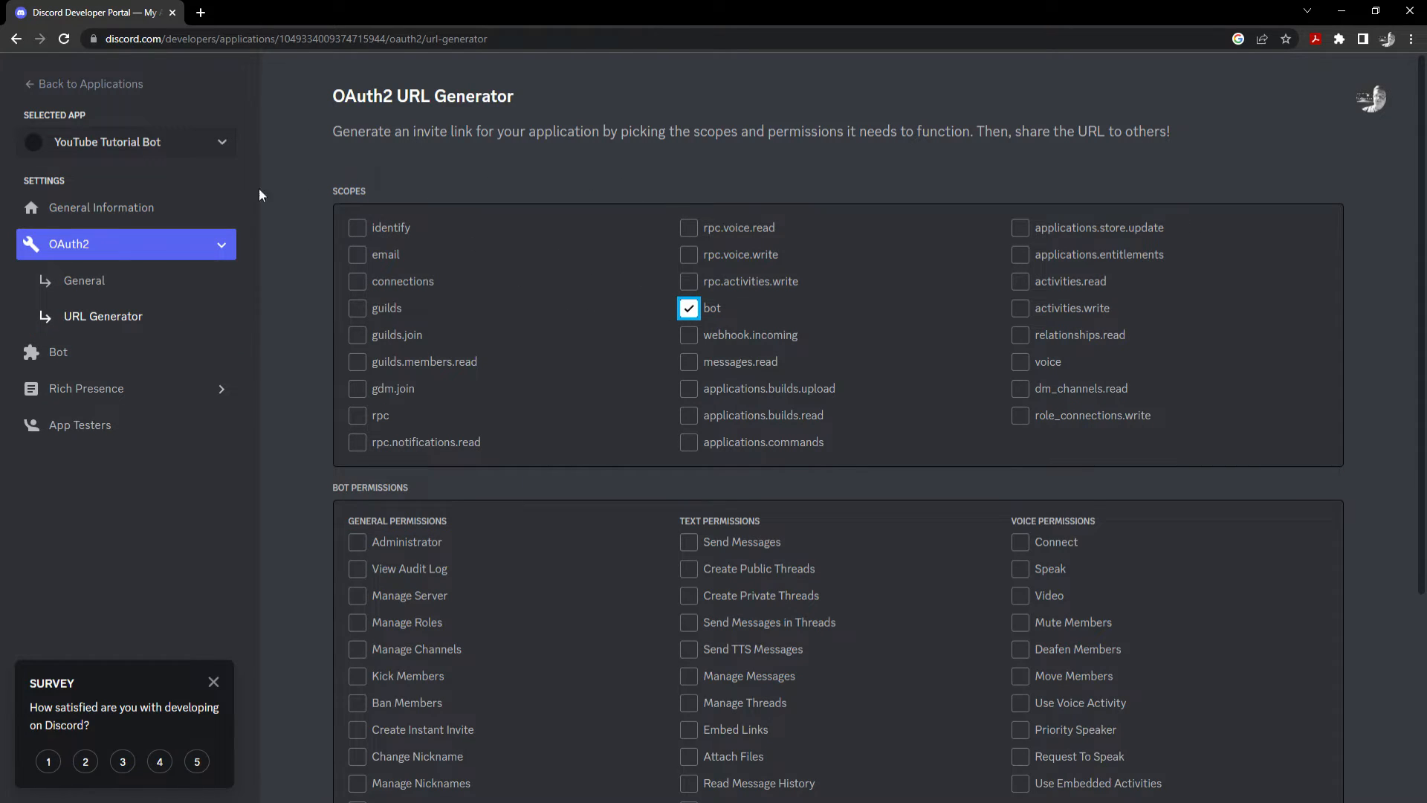
Tick Manage Server, Manage Roles, Manage Channels, Kick/Ban Members, Change/Manage Nicknames, Read Messages, Moderate Members.
scroll(434, 264, "down", 4)
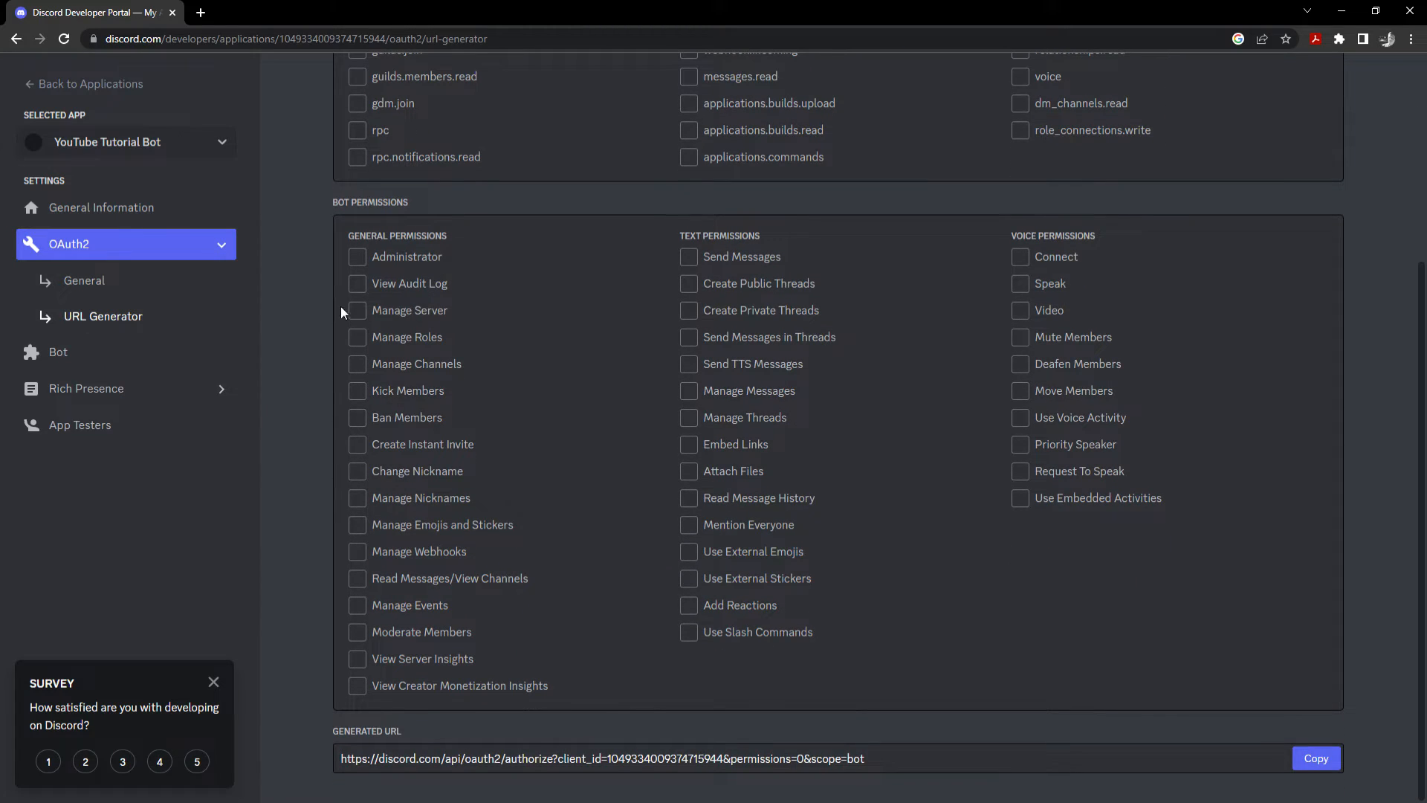
left_click(355, 310)
left_click(357, 336)
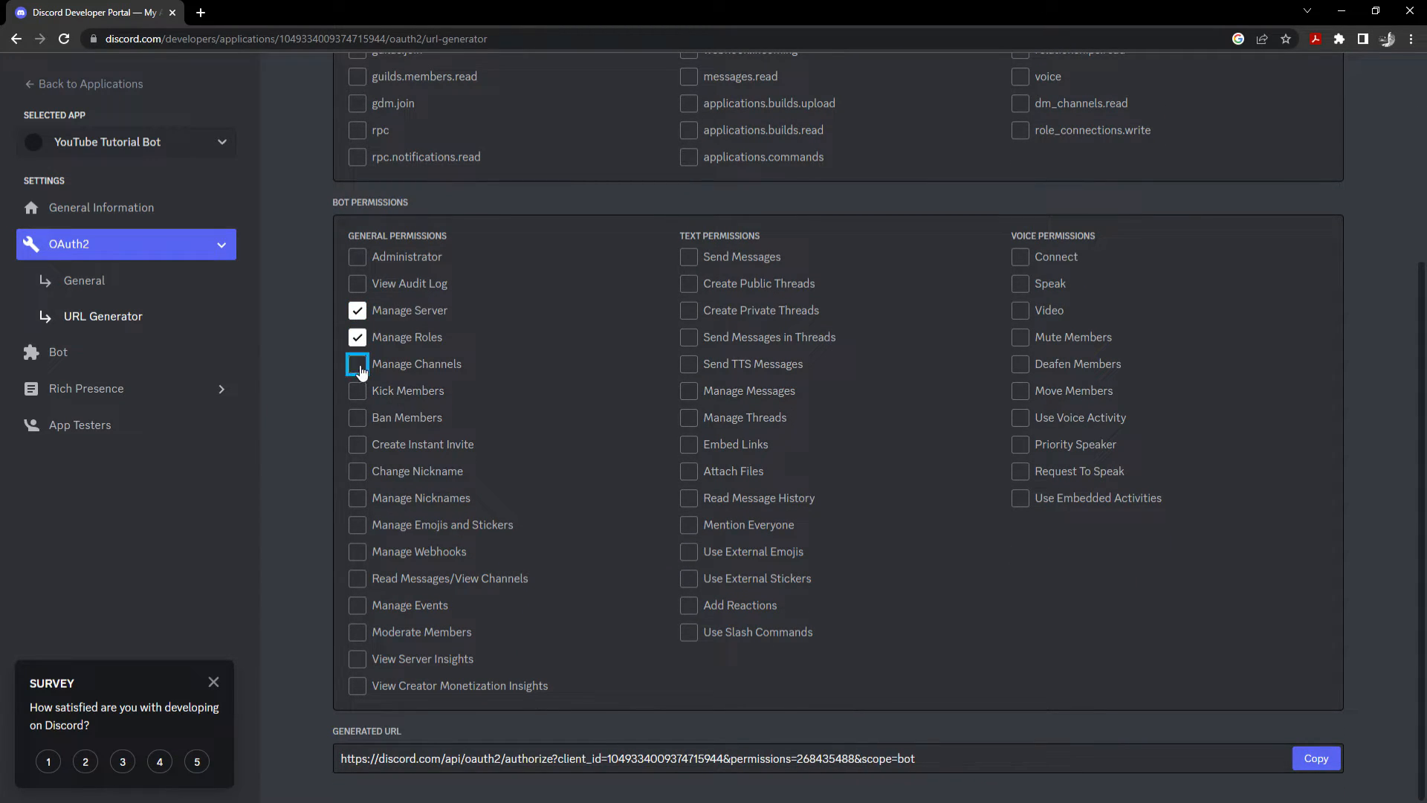
left_click(360, 371)
left_click(360, 371)
left_click(360, 371)
left_click(358, 391)
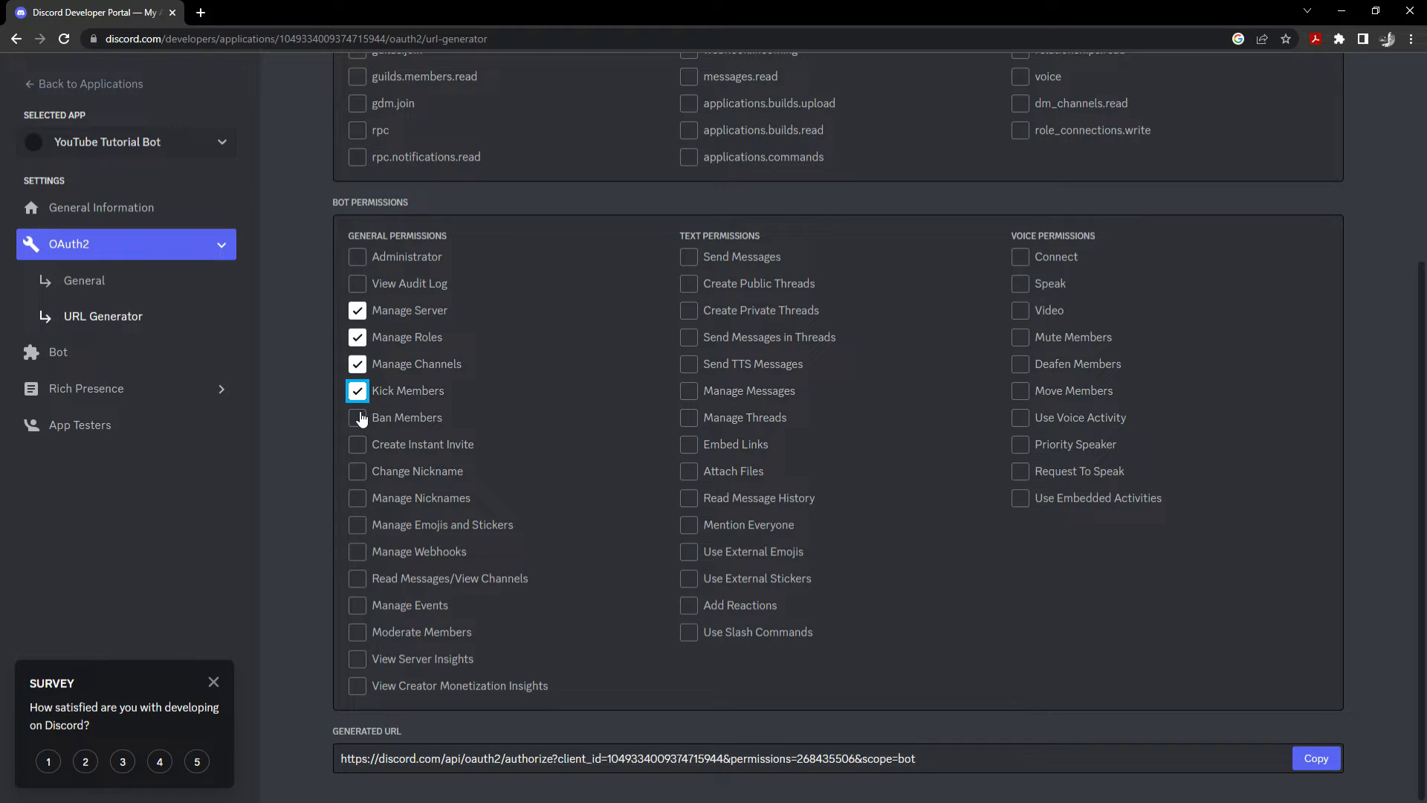
left_click(360, 418)
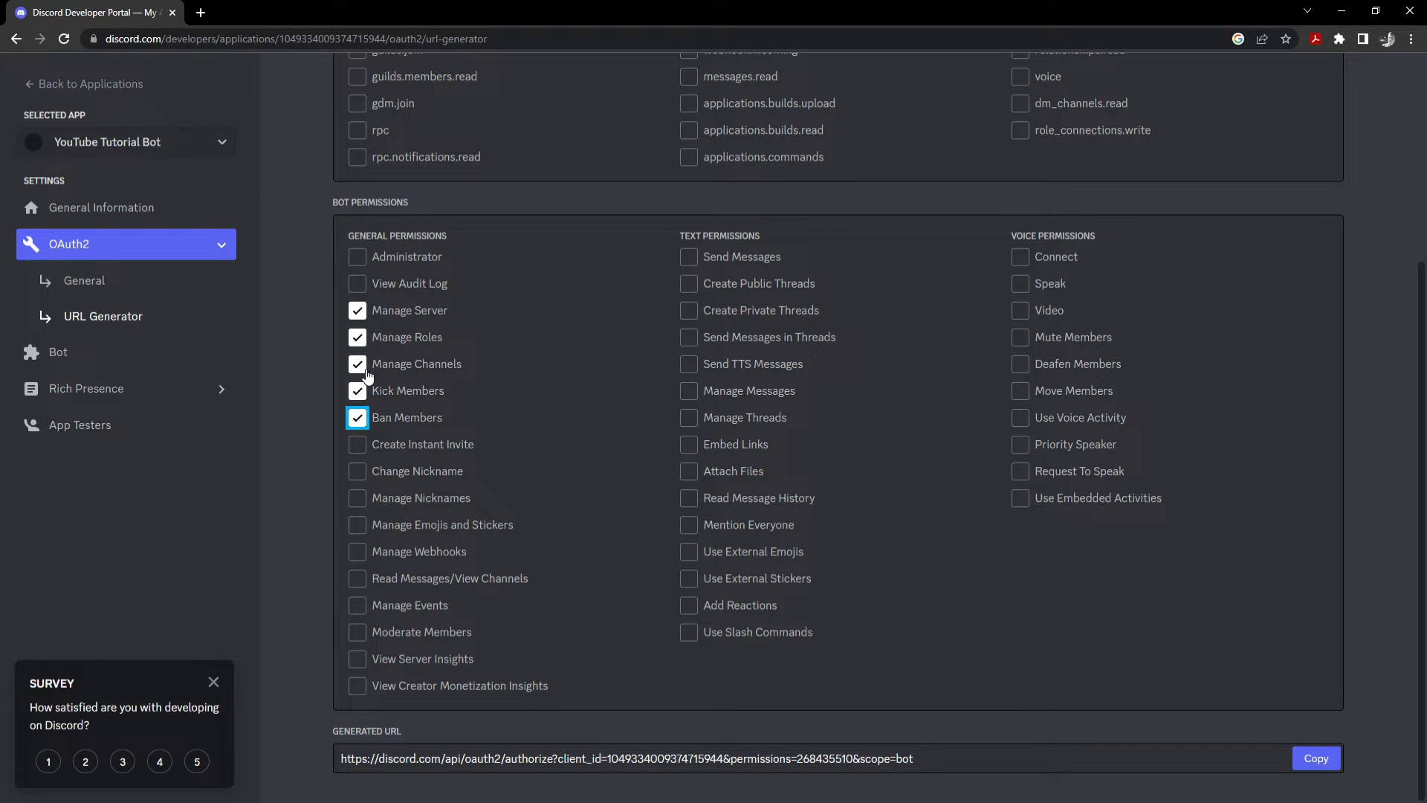
left_click(358, 472)
left_click(357, 498)
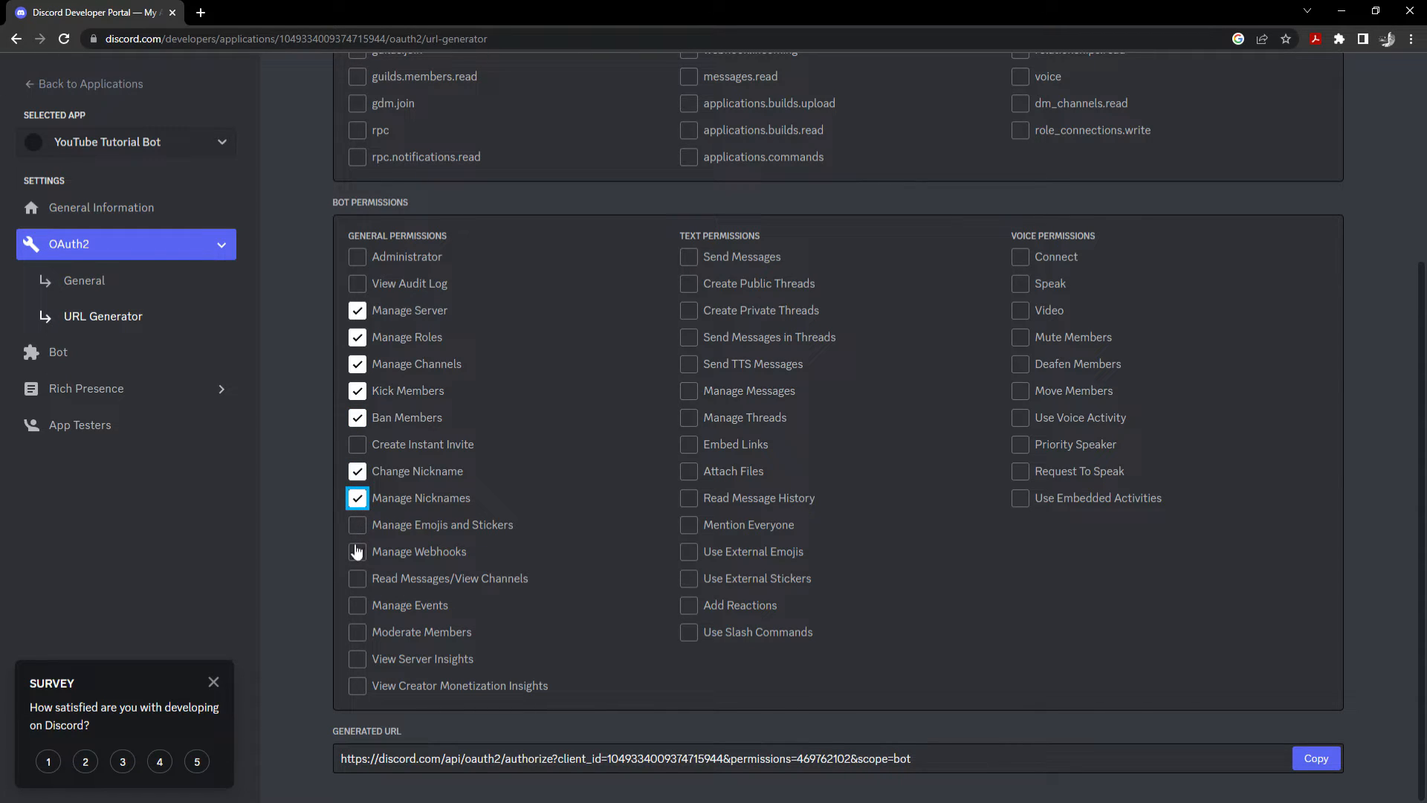
left_click(357, 579)
left_click(358, 658)
left_click(358, 659)
left_click(358, 632)
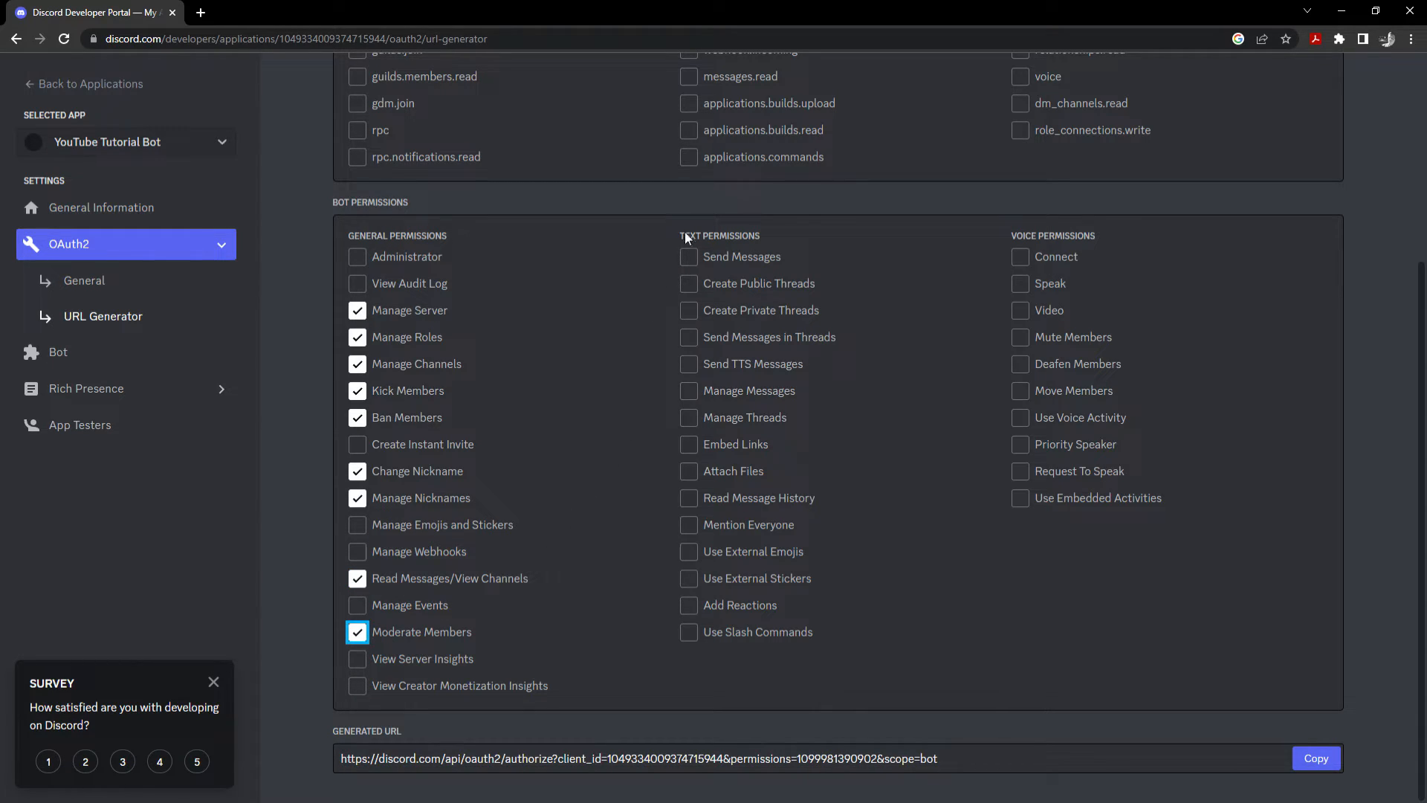
Tick Send Messages, Manage Messages, Read Message History, Add Reactions, then copy the generated URL.
left_click(693, 260)
left_click(694, 391)
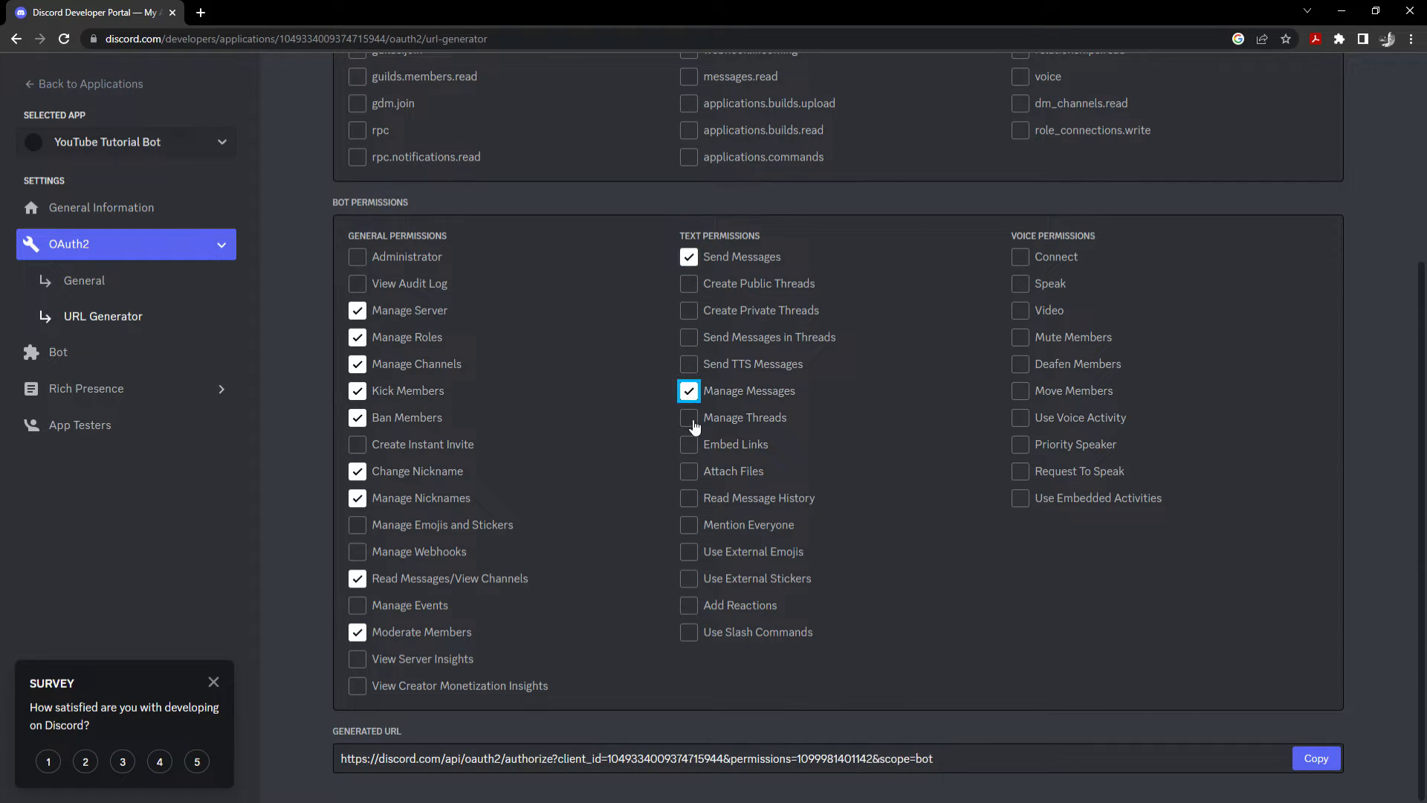
left_click(693, 498)
left_click(689, 604)
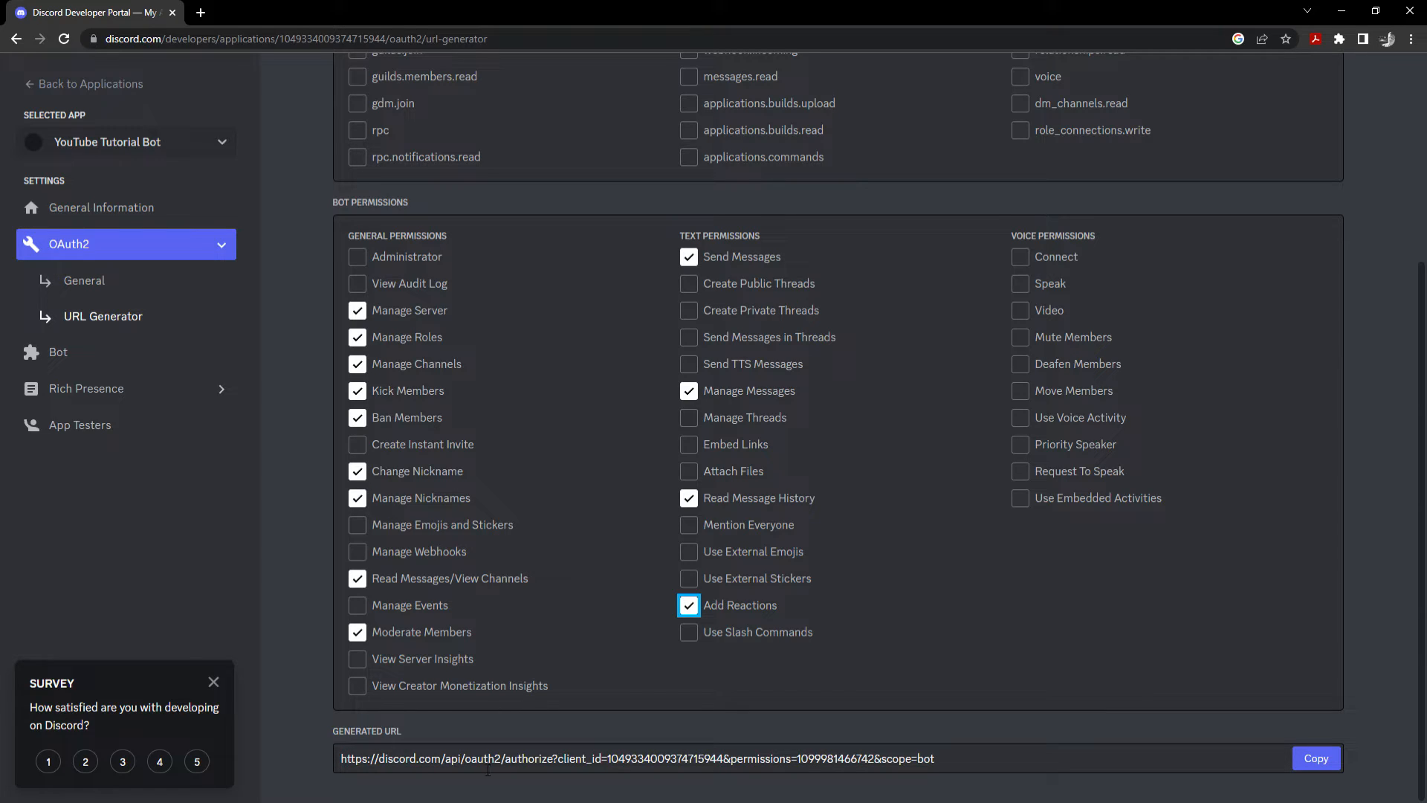
left_click_drag(942, 757, 343, 771)
key("ctrl+c")
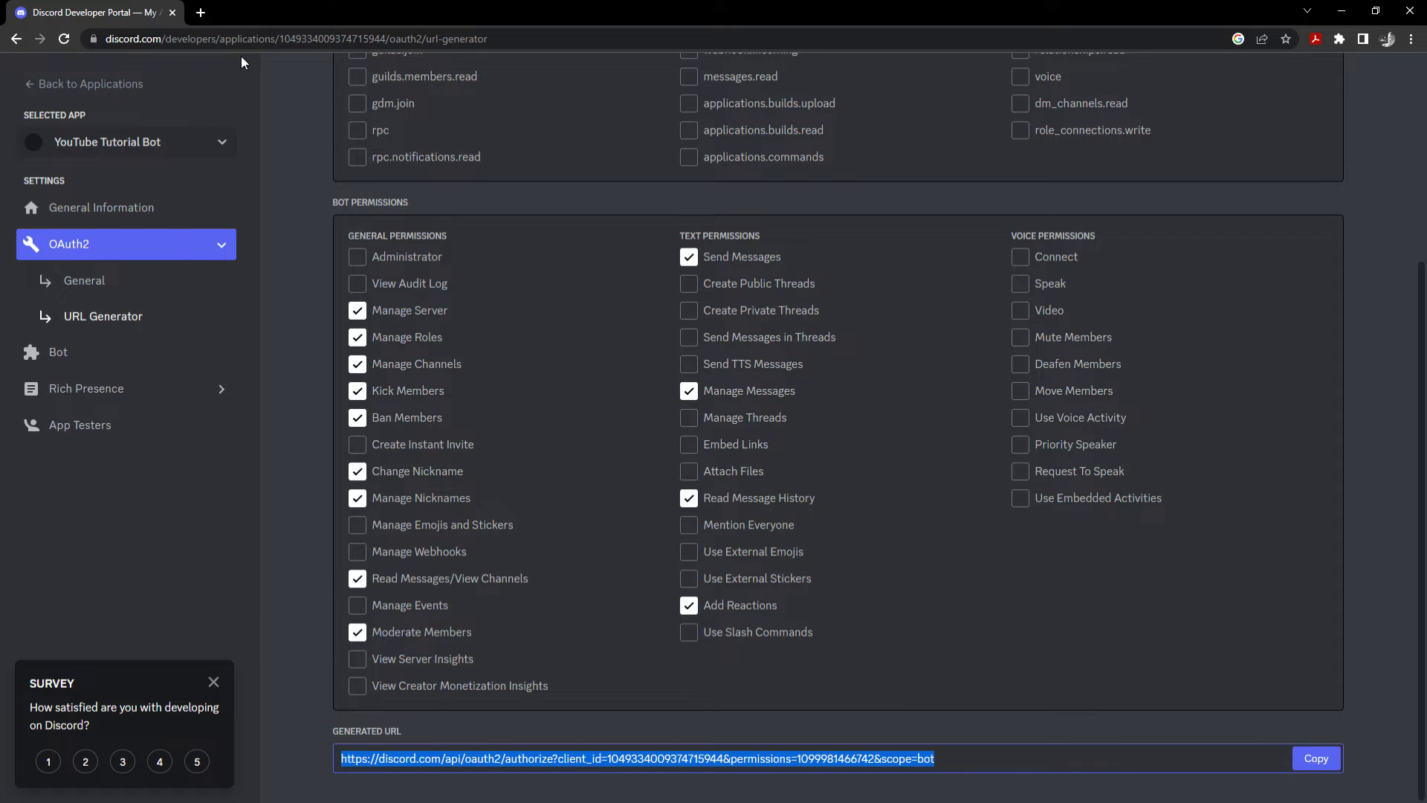
left_click(201, 12)
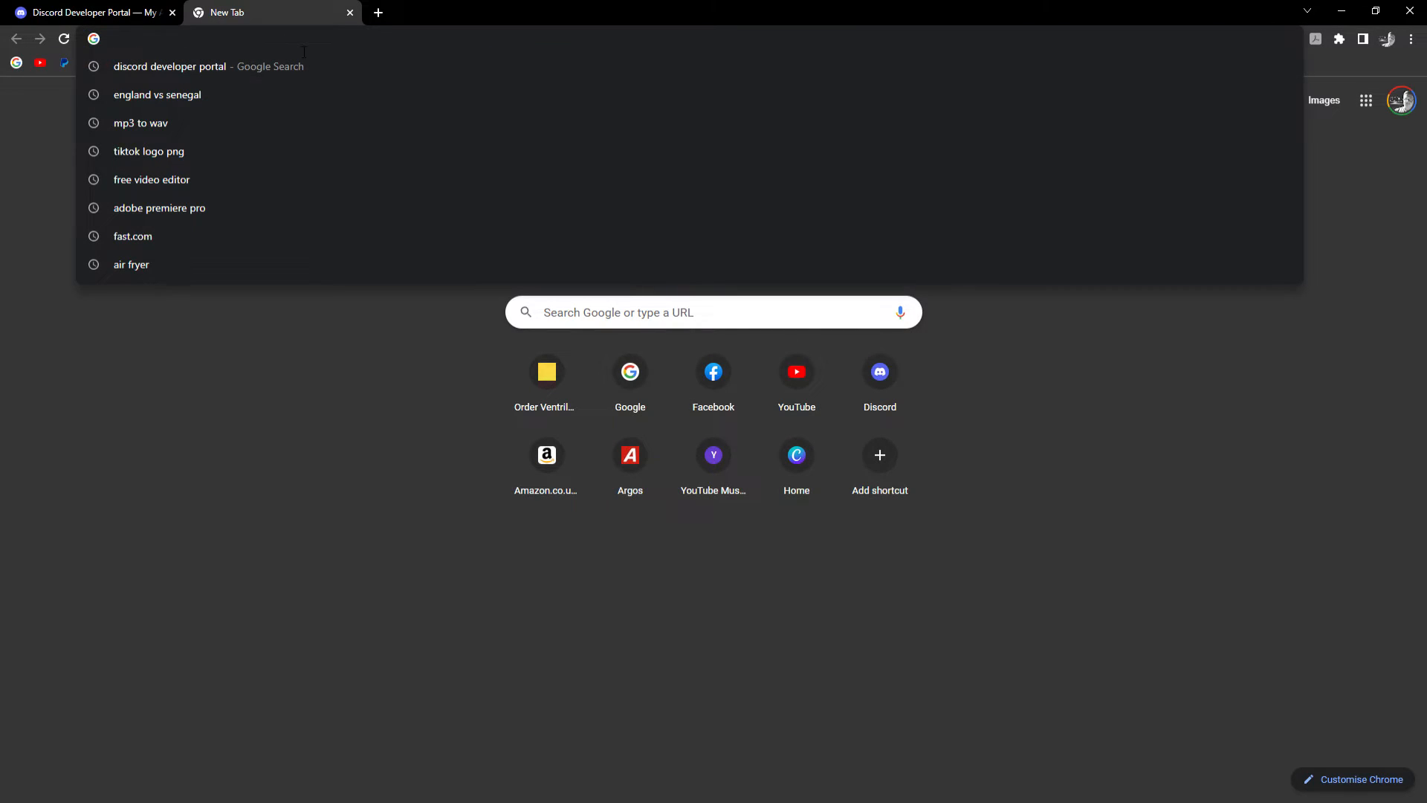
Paste the copied invite link into the new tab's address bar and load it.
key("ctrl+v")
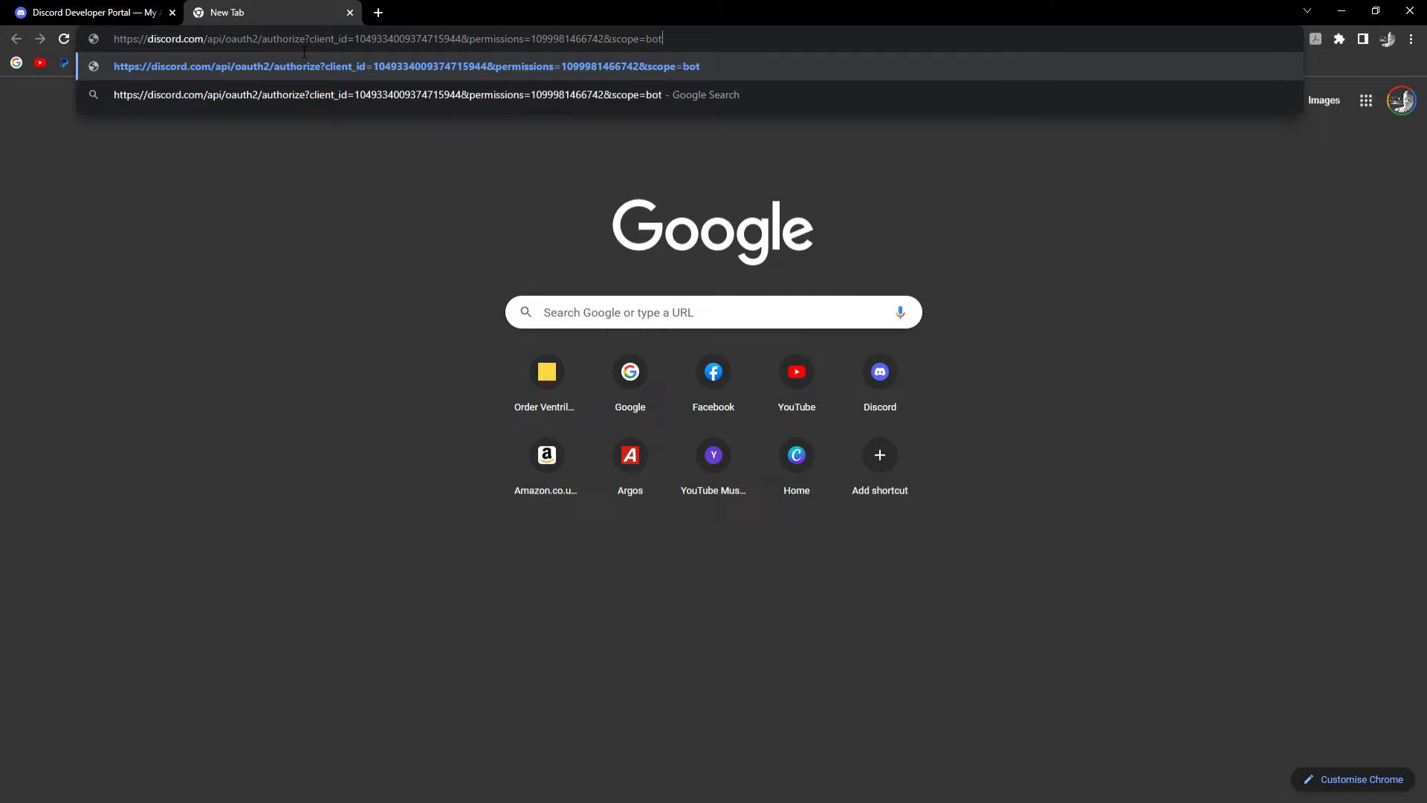
key("Return")
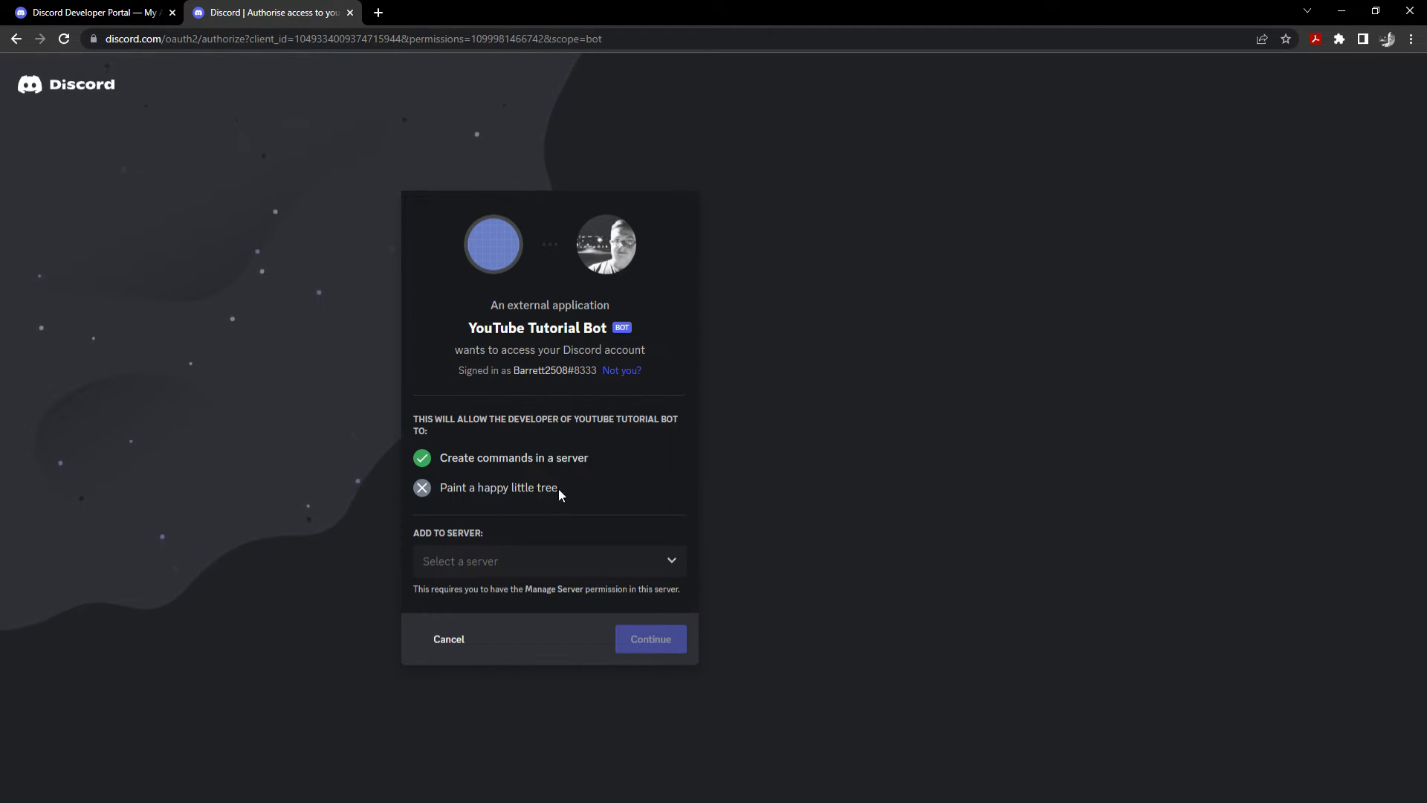
Pick the YouTube Tutorial server for the bot and continue to the permissions review.
left_click(485, 563)
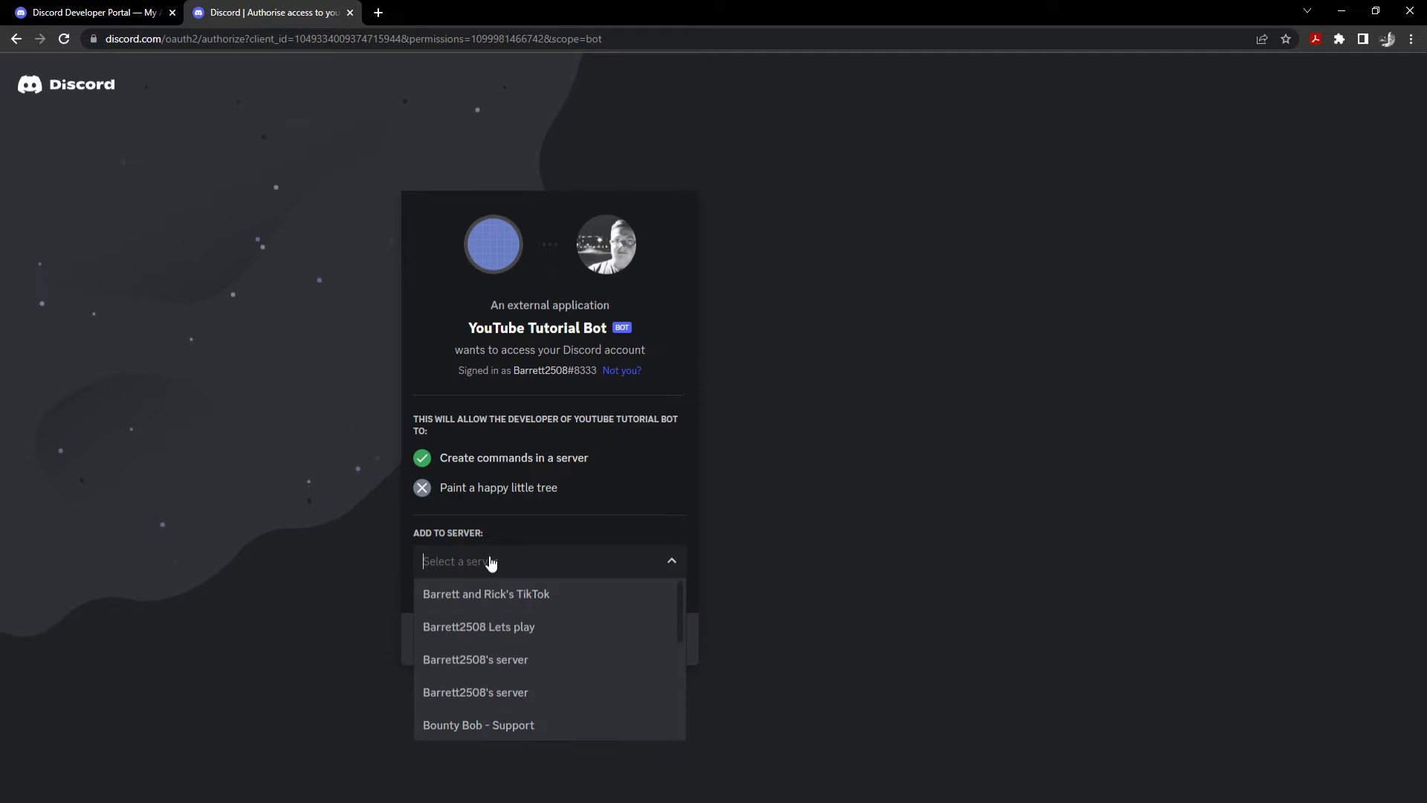
scroll(494, 599, "down", 3)
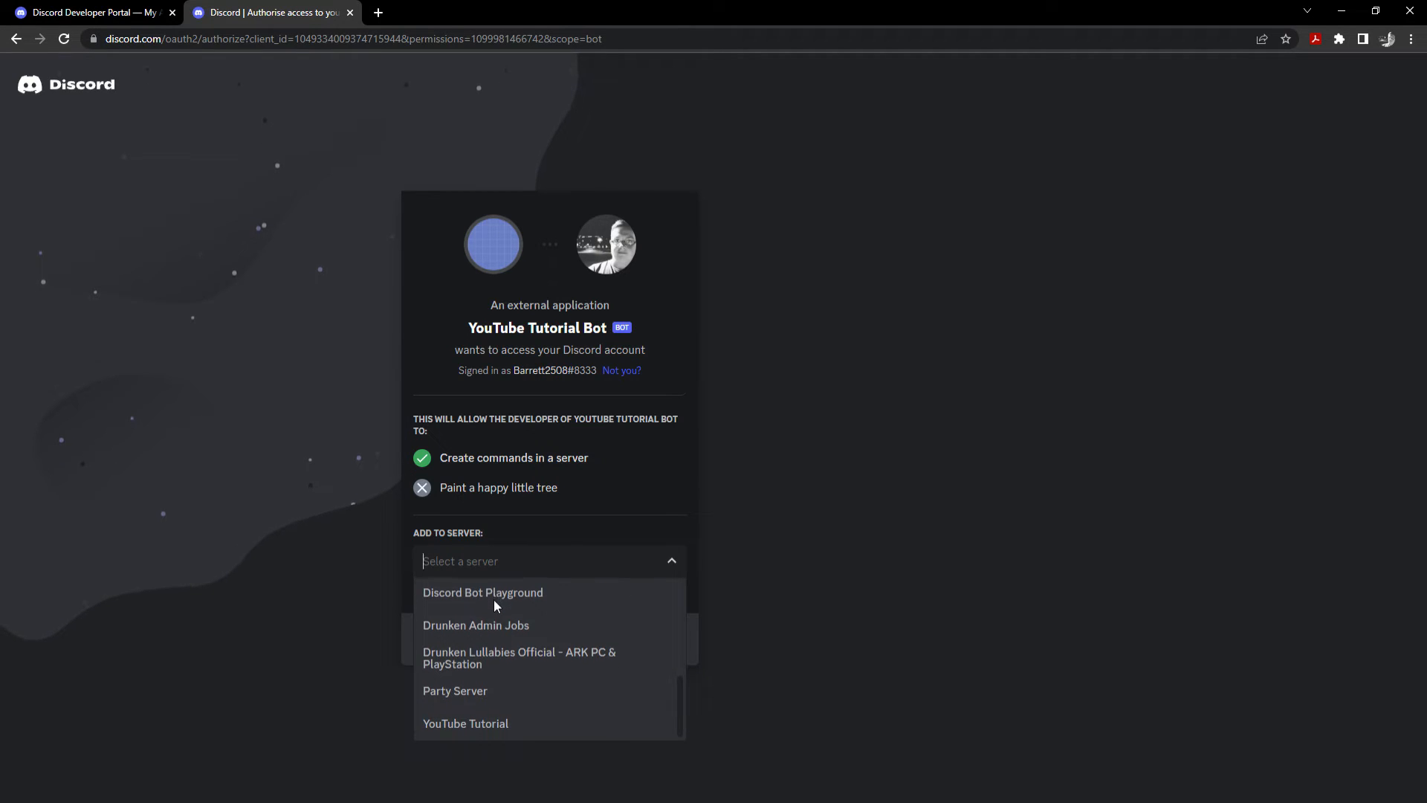
left_click(518, 726)
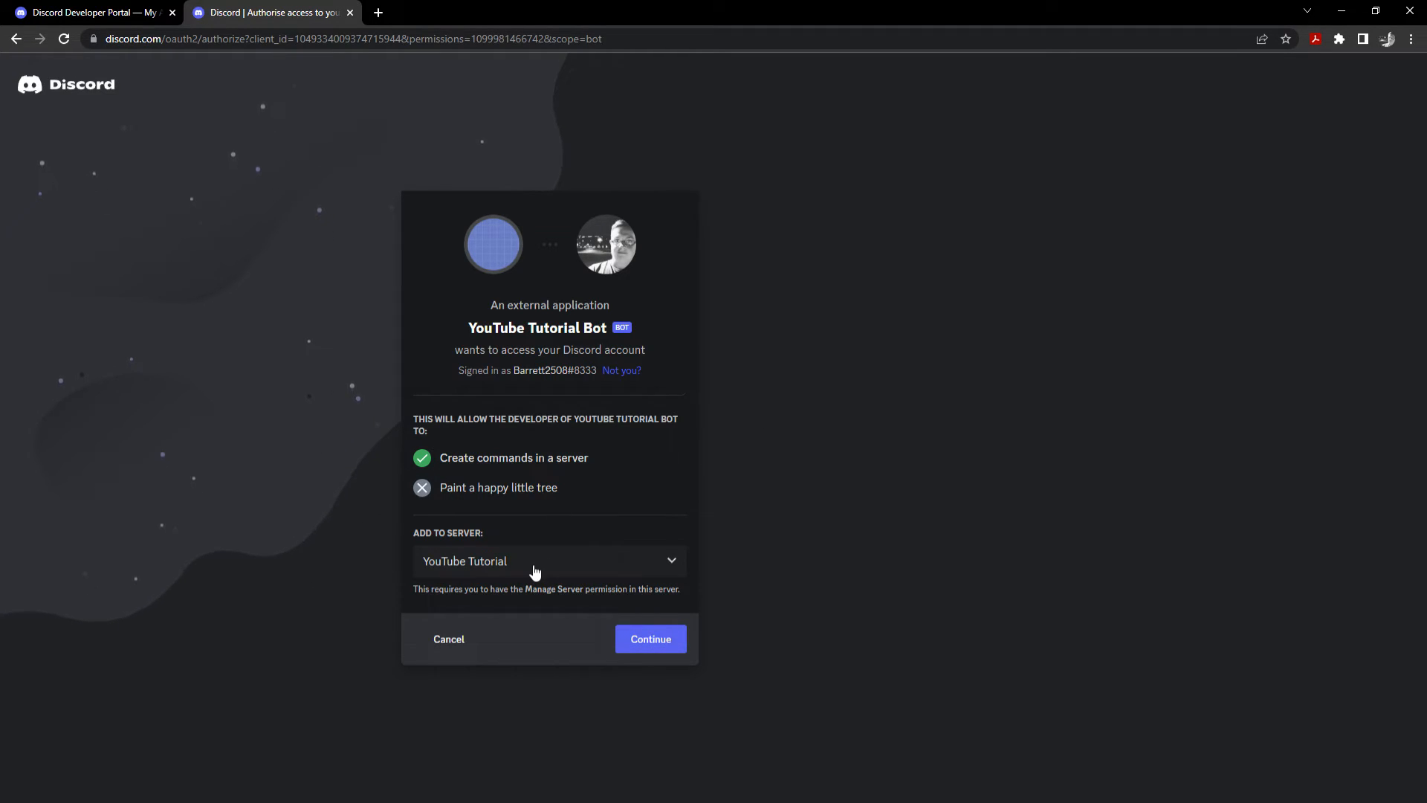
left_click(651, 640)
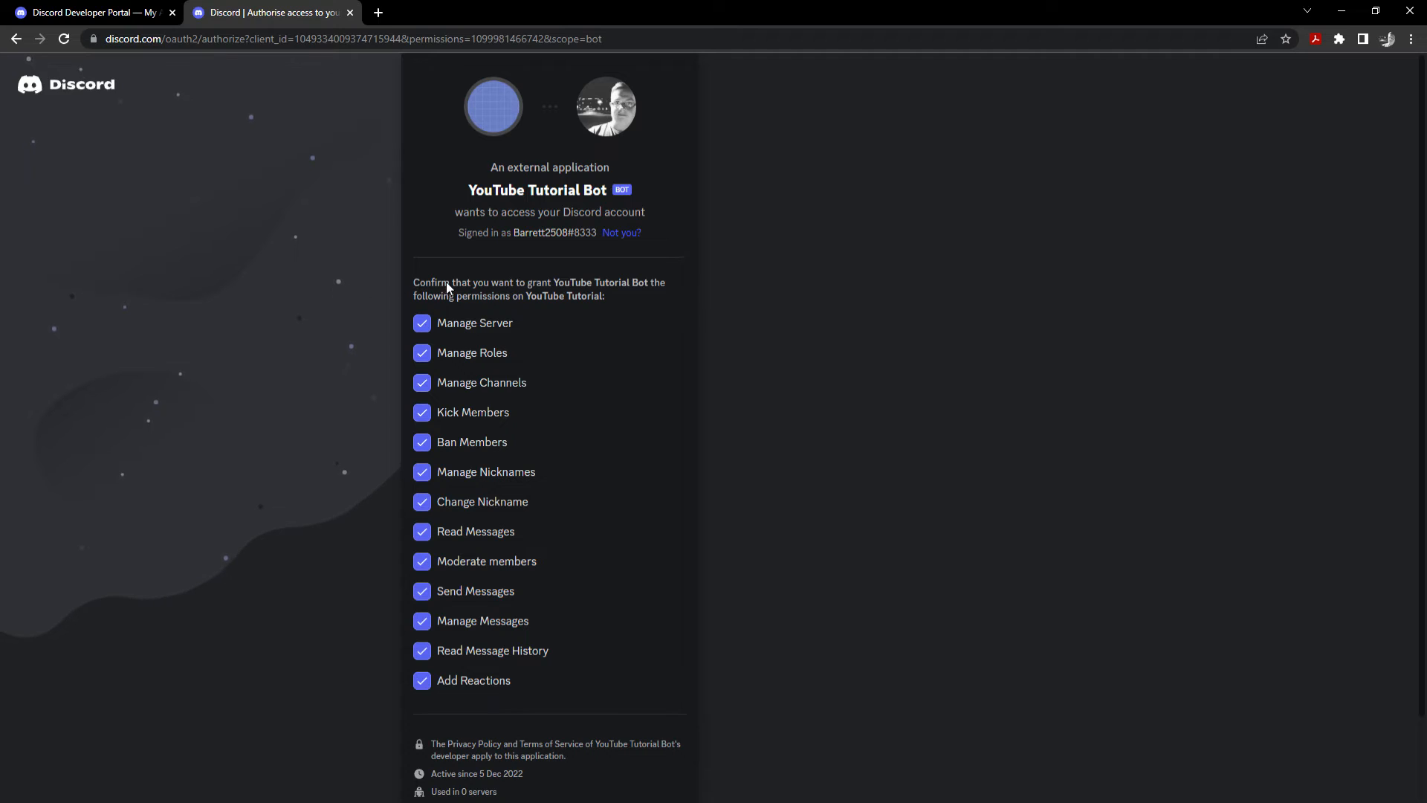
Authorise the bot with the chosen permissions, pass the hCaptcha check, and close the finished page.
scroll(467, 283, "down", 2)
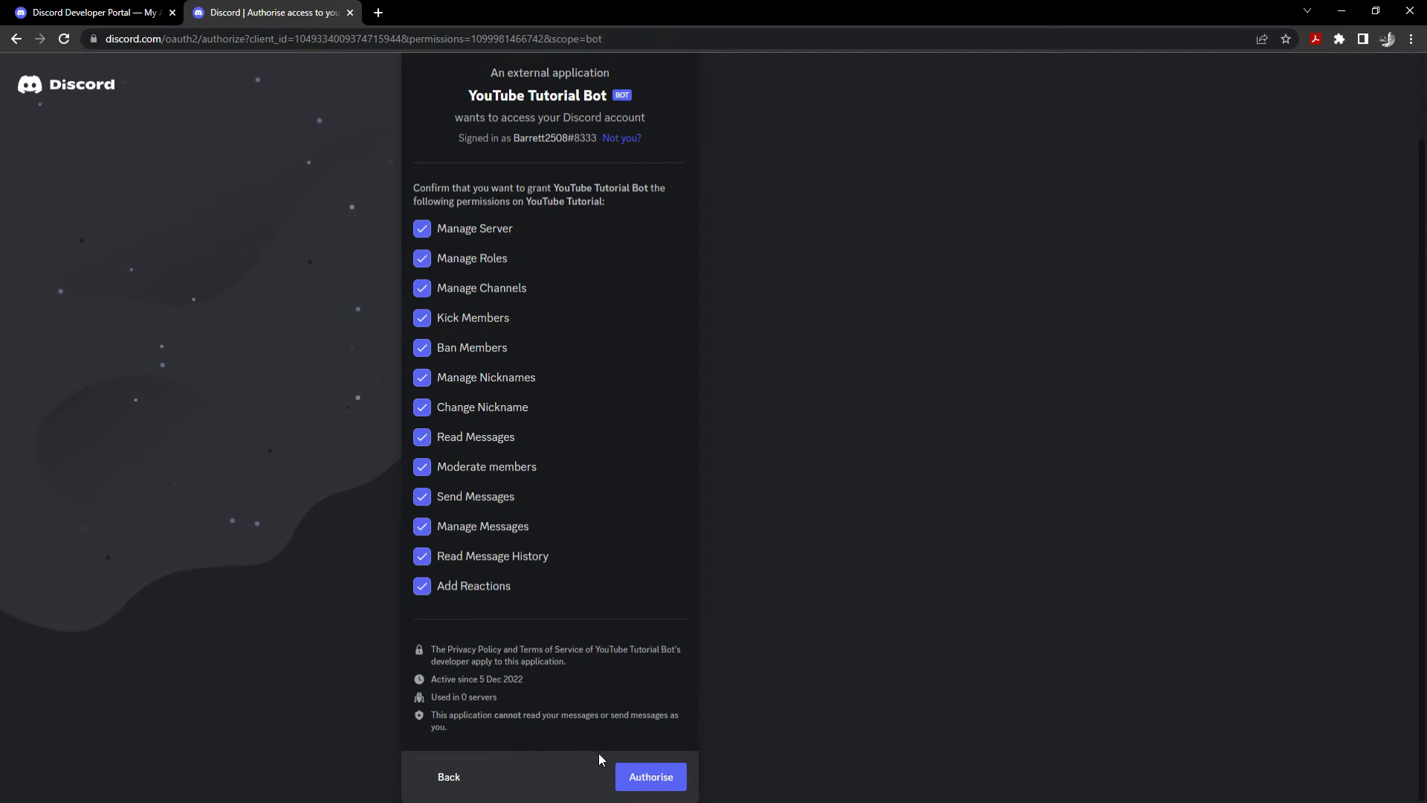
left_click(651, 788)
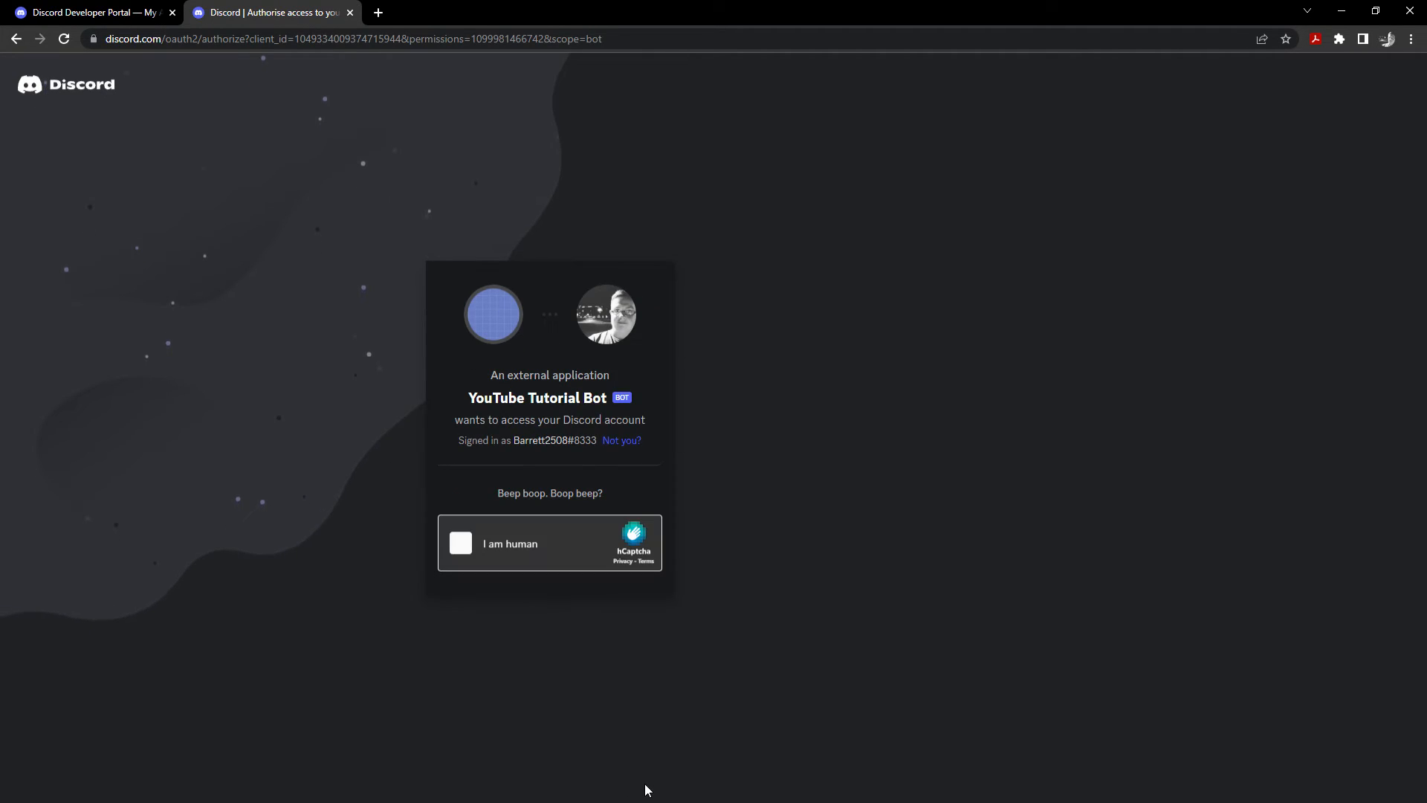
left_click(461, 542)
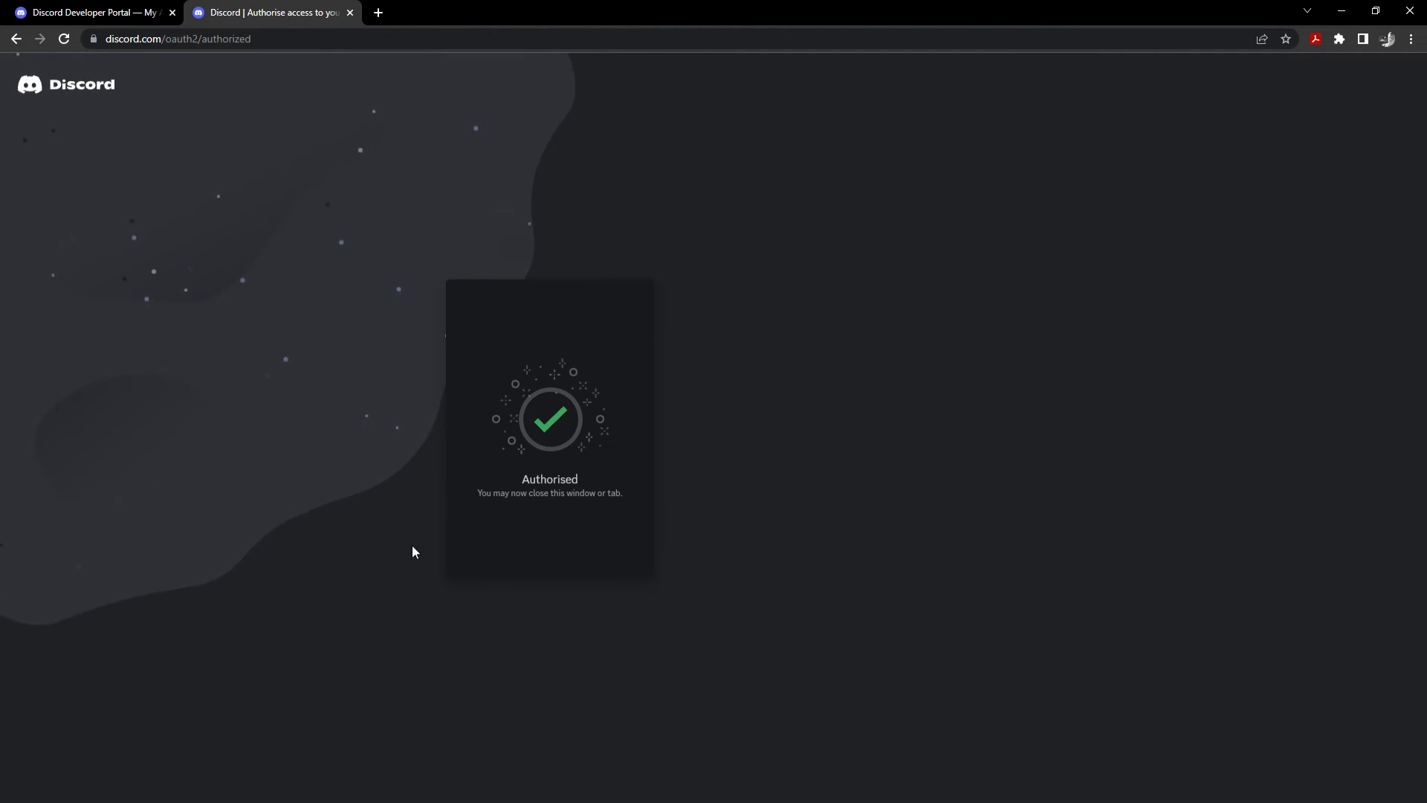
left_click(349, 12)
left_click_drag(342, 758, 323, 796)
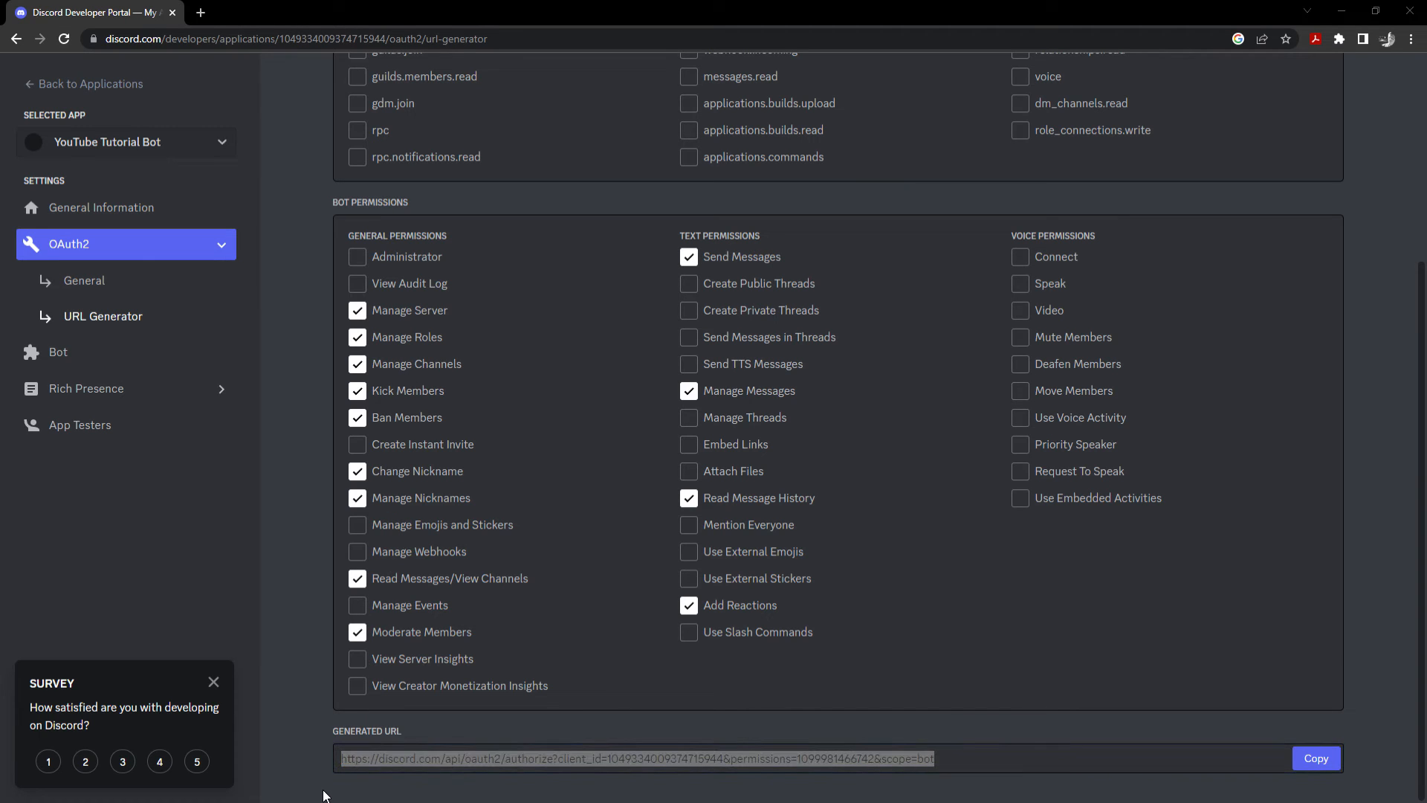